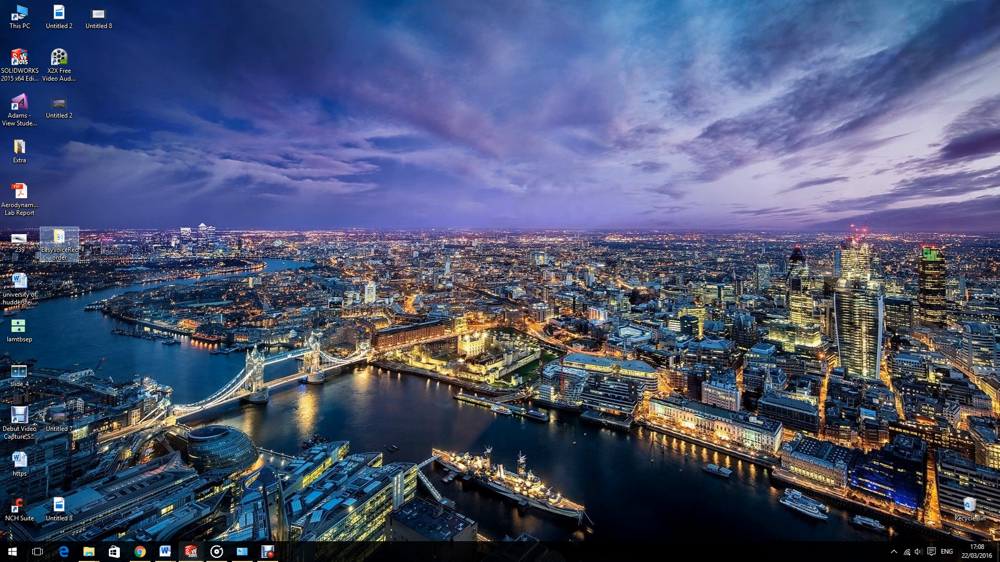
Switch to SOLIDWORKS and bring up the empty Part5 document
click(191, 552)
click(135, 506)
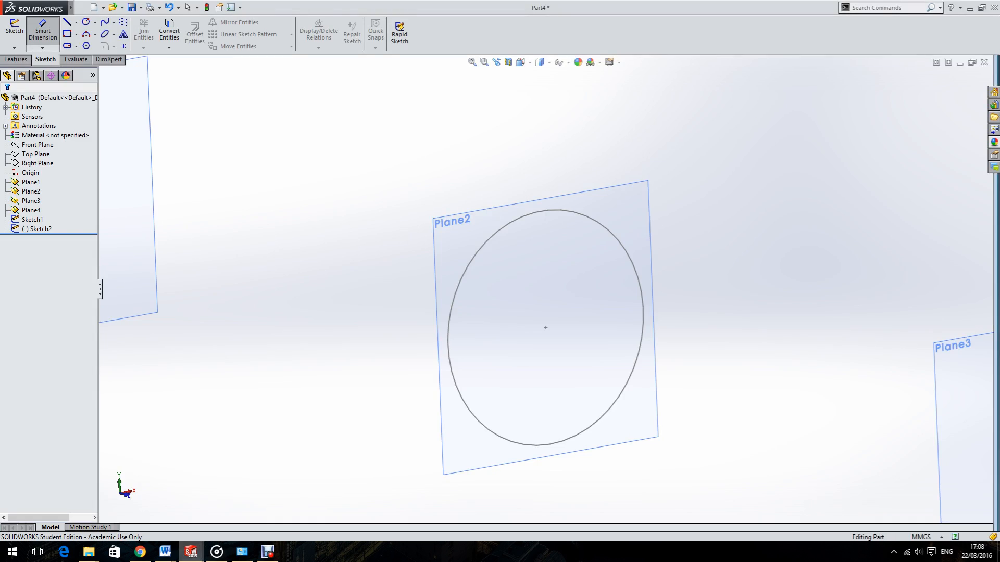
click(191, 552)
click(248, 506)
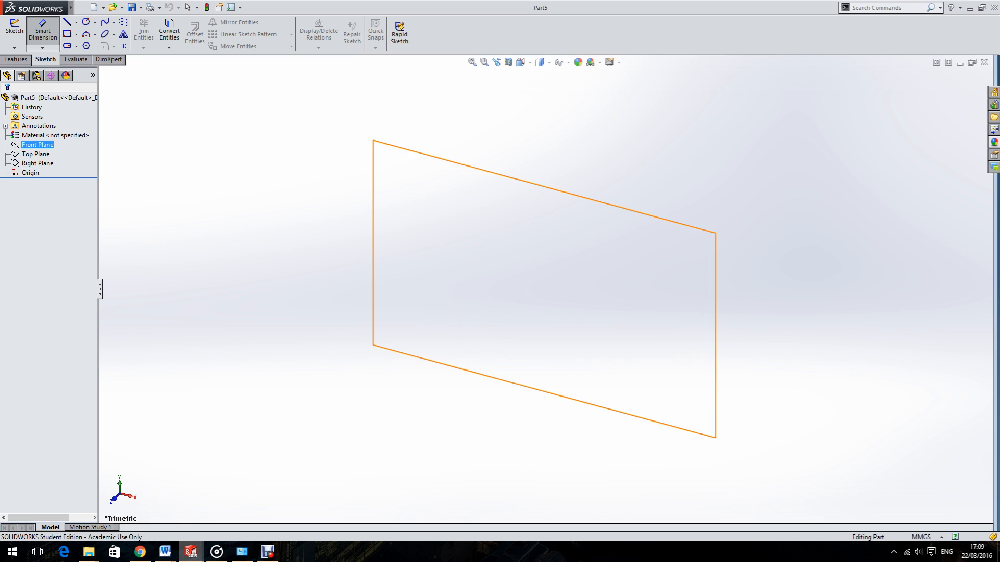
Create four parallel reference planes offset from the Front Plane at 80 mm spacing
key(Escape)
click(37, 144)
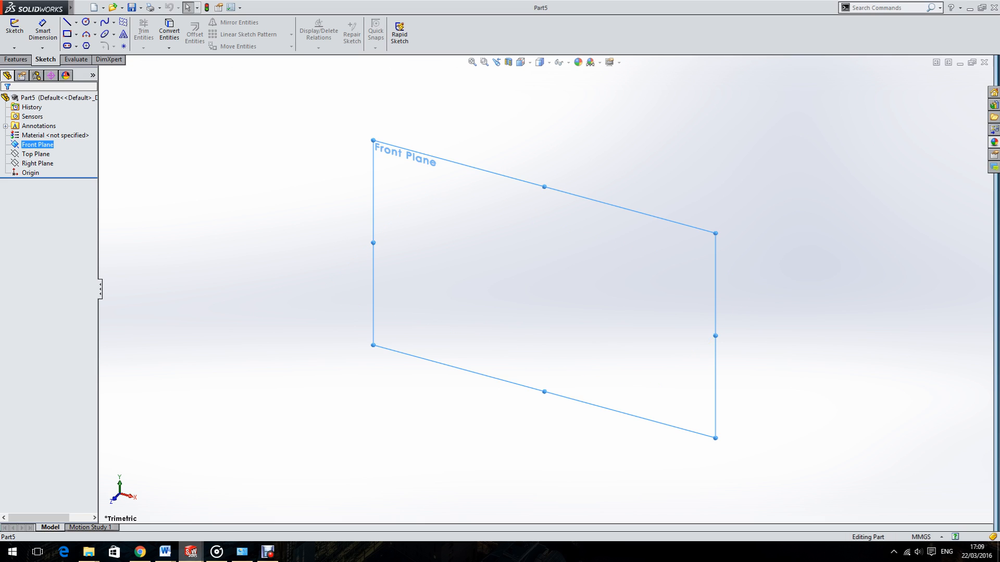
click(16, 59)
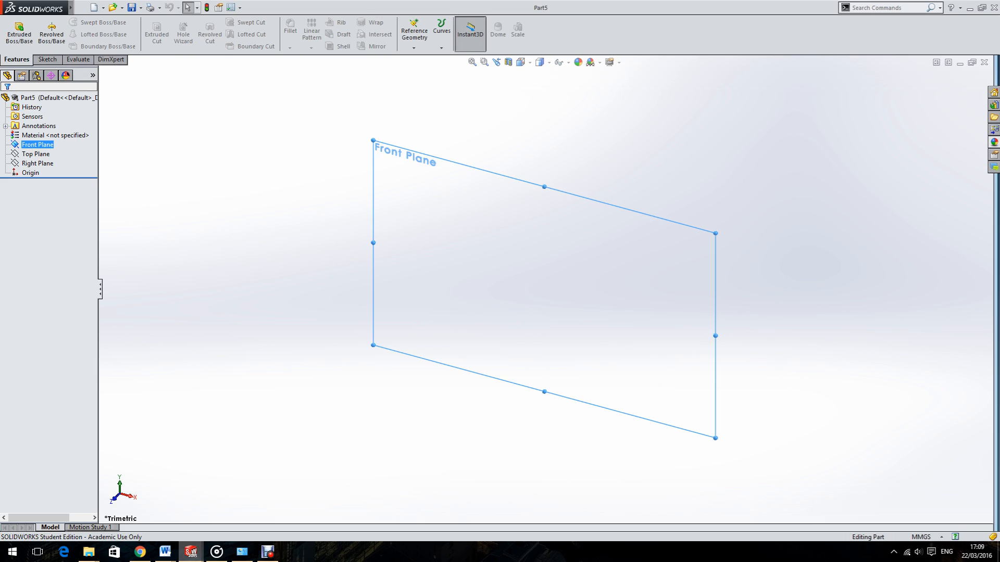
click(414, 47)
click(425, 57)
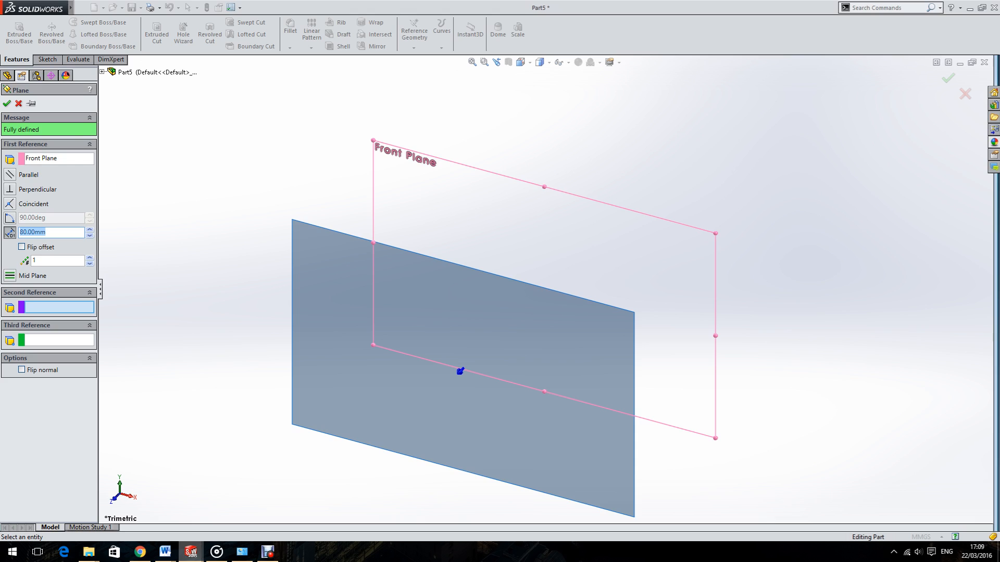
click(48, 261)
key(BackSpace)
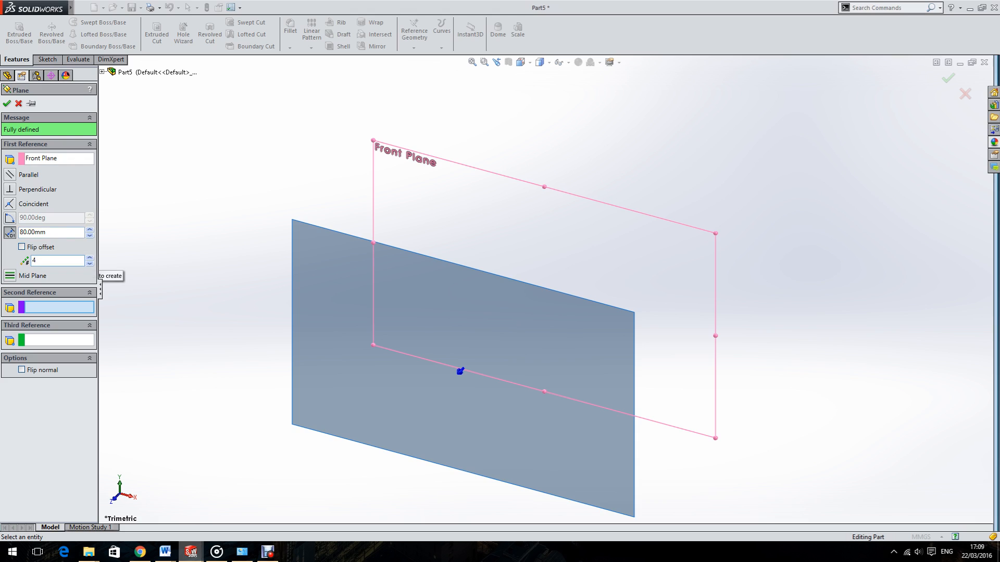
key(Return)
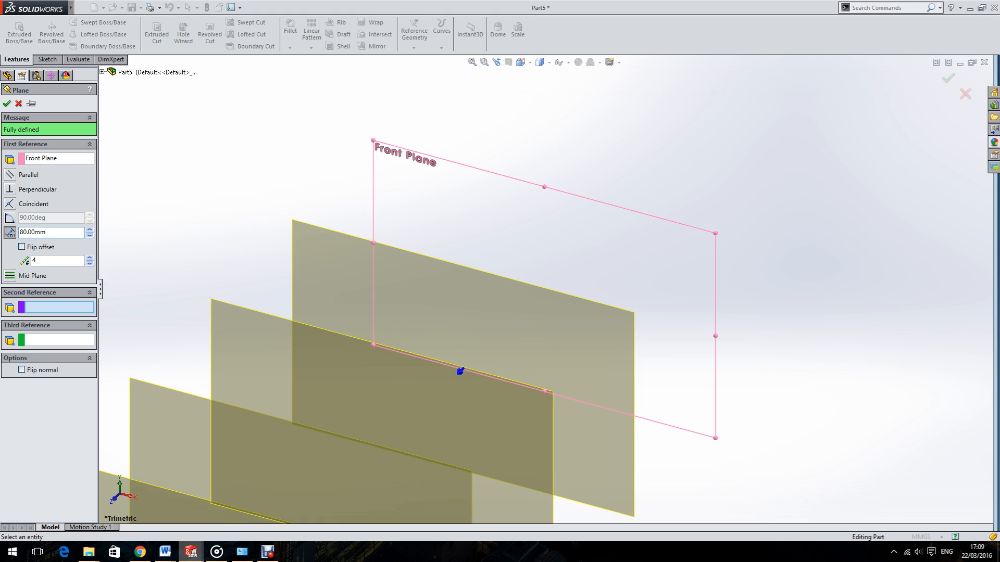
scroll(546, 290, up, 4)
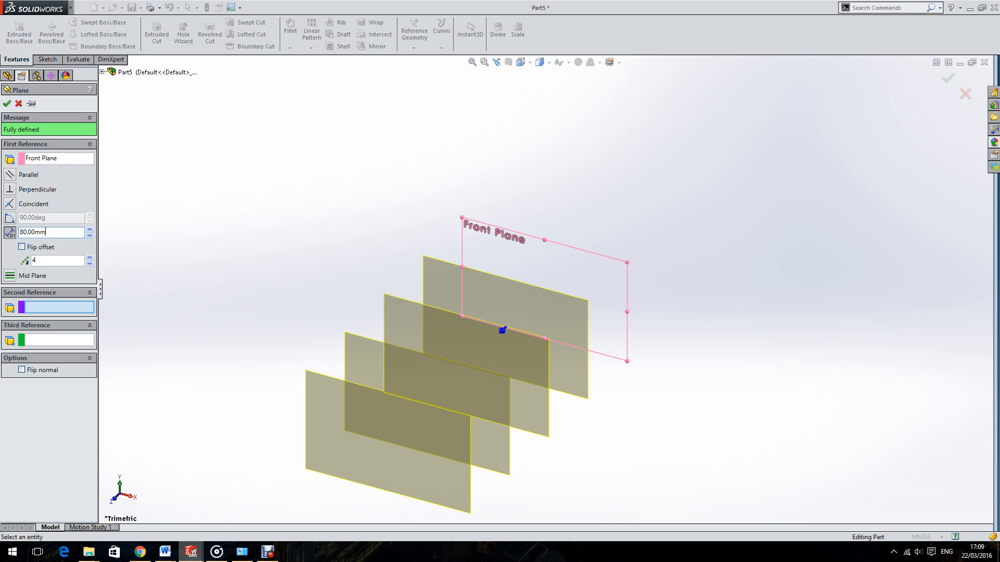
click(7, 103)
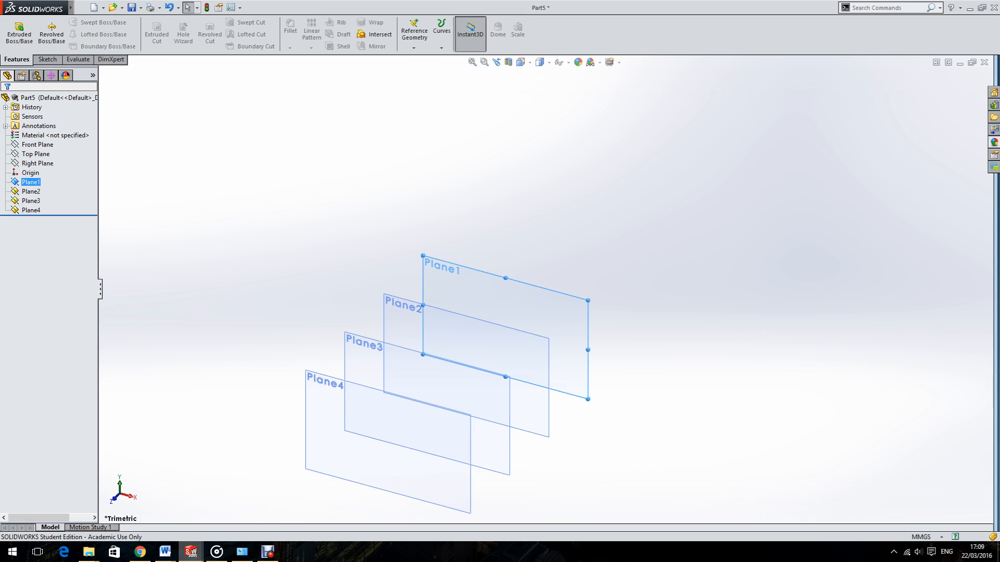
Sketch a circle about 83 mm in diameter on Plane1, centred on the origin
scroll(546, 290, up, 5)
middle_drag(562, 355, 491, 361)
scroll(491, 361, down, 3)
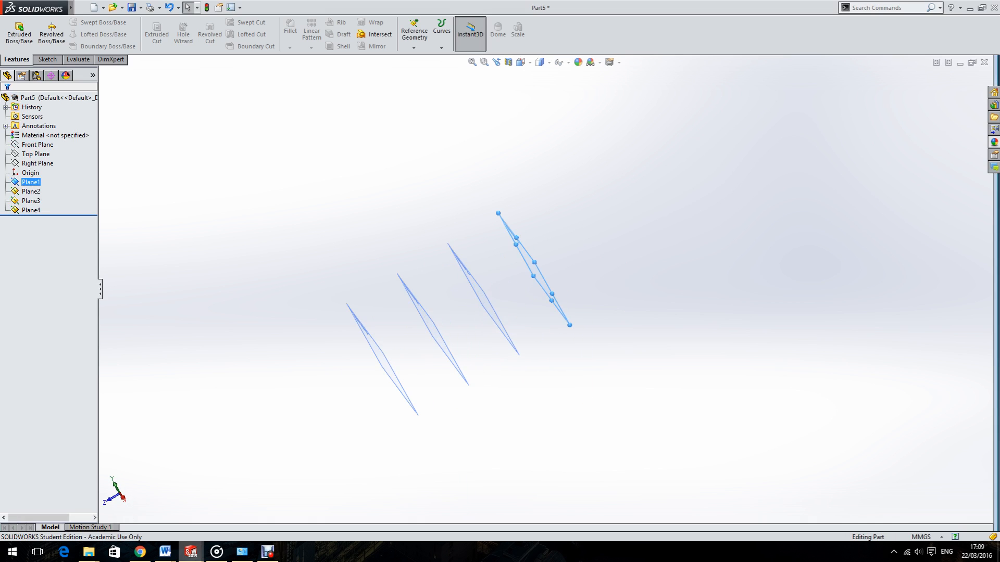
key(Escape)
mouse_move(491, 361)
middle_down()
mouse_move(526, 359)
mouse_move(495, 361)
middle_up()
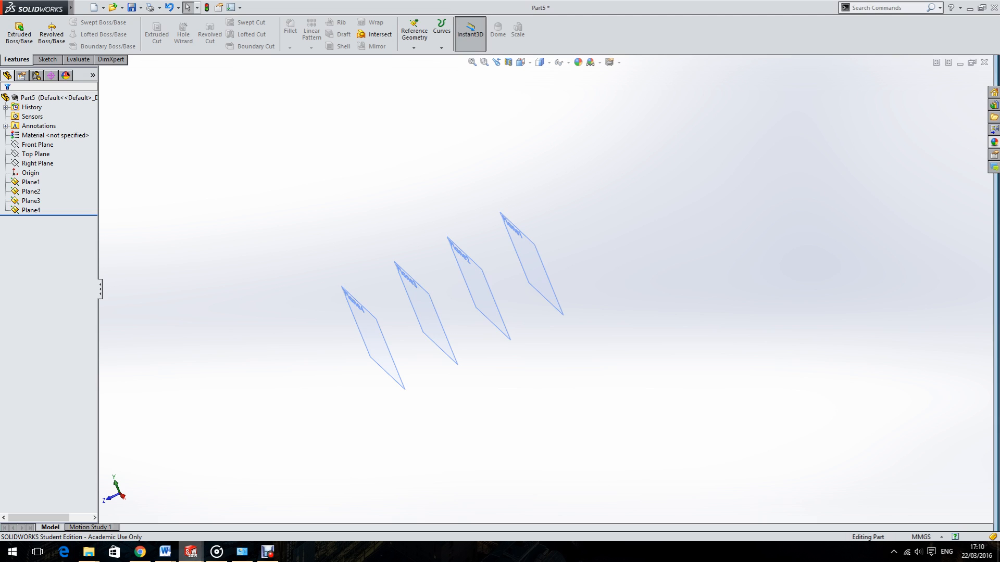
click(531, 260)
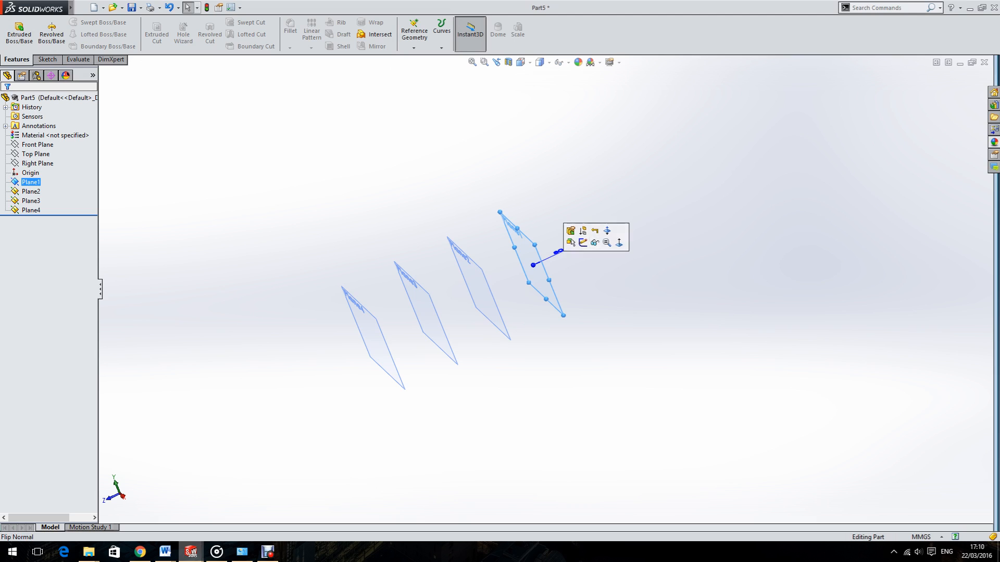
scroll(536, 271, up, 1)
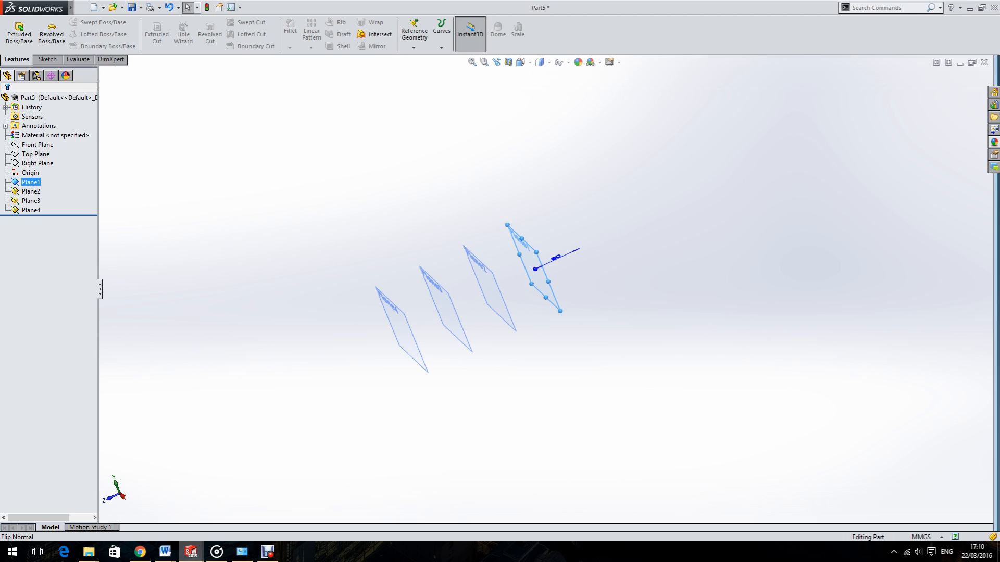
click(47, 59)
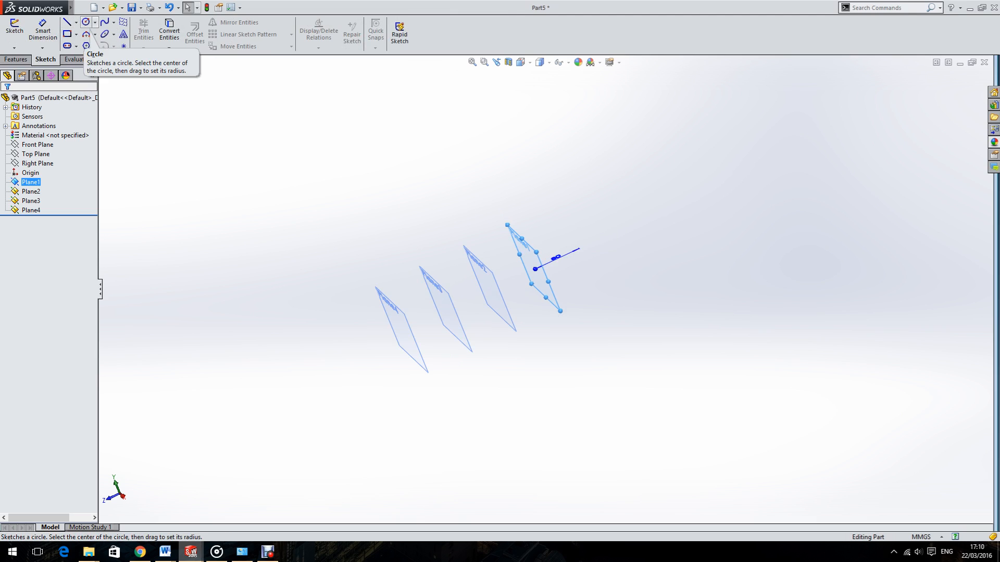
click(95, 21)
click(101, 31)
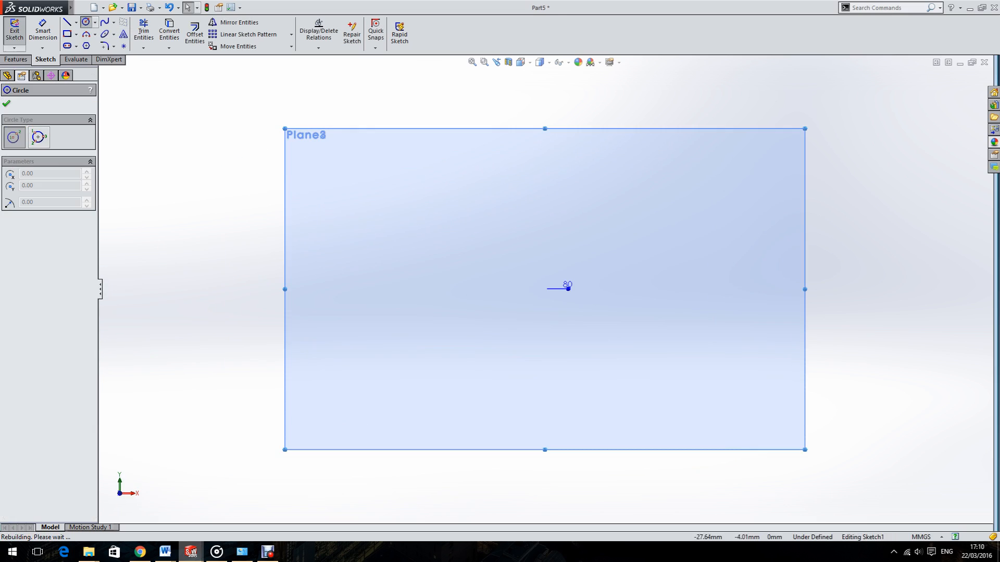
click(546, 289)
click(552, 409)
key(Escape)
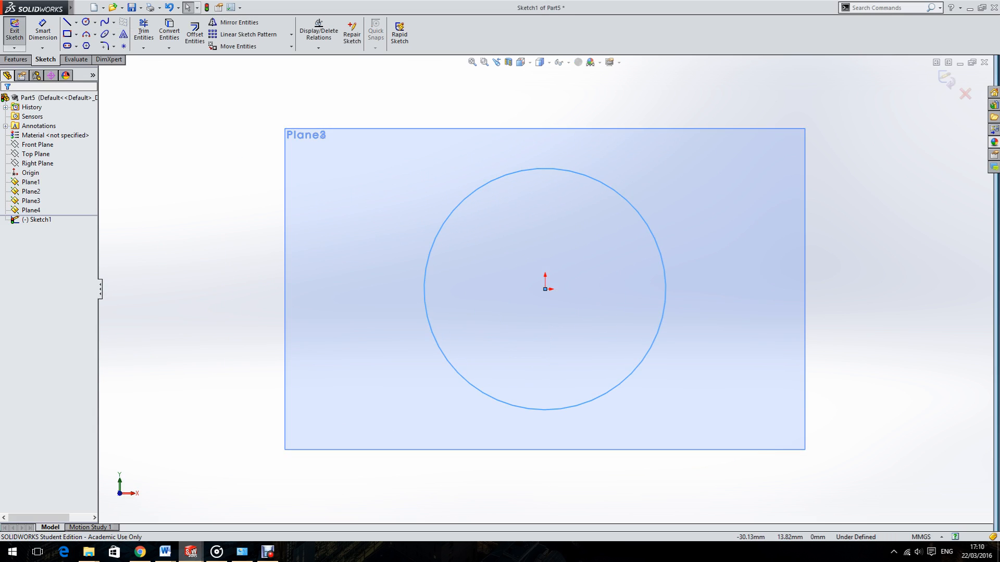
Dimension the circle on Plane1 to a diameter of 10 mm and exit the sketch
click(43, 31)
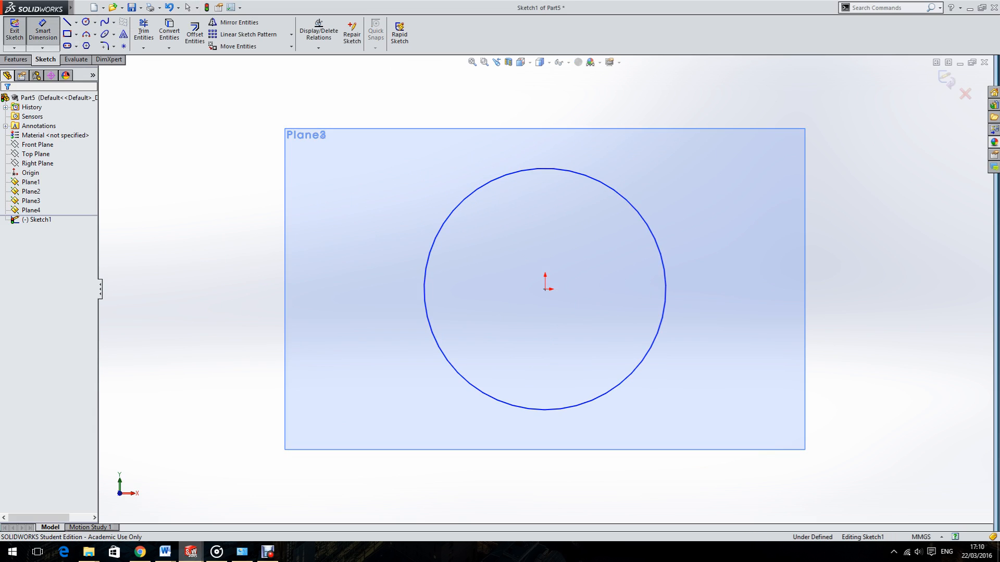
click(665, 271)
click(844, 151)
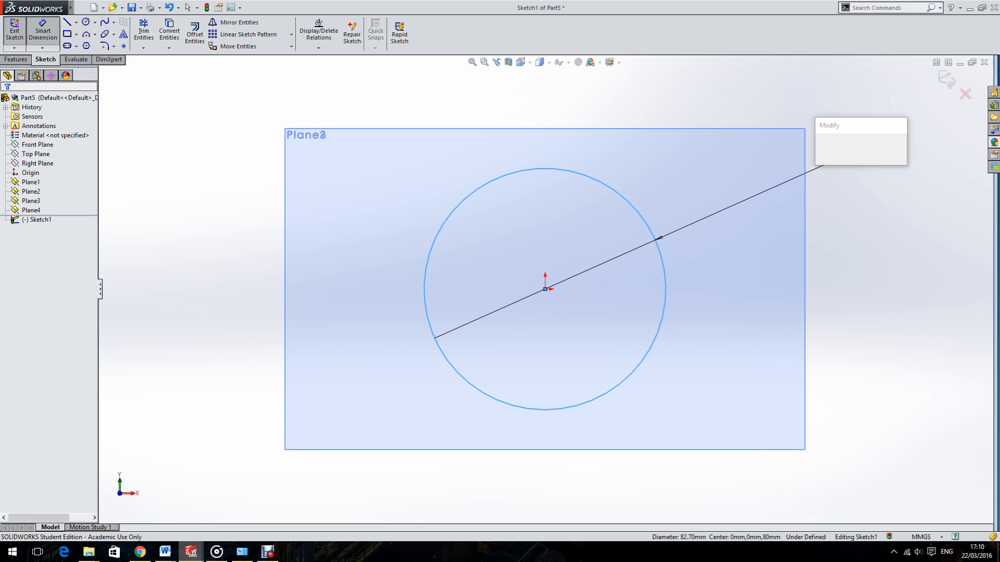
key(BackSpace)
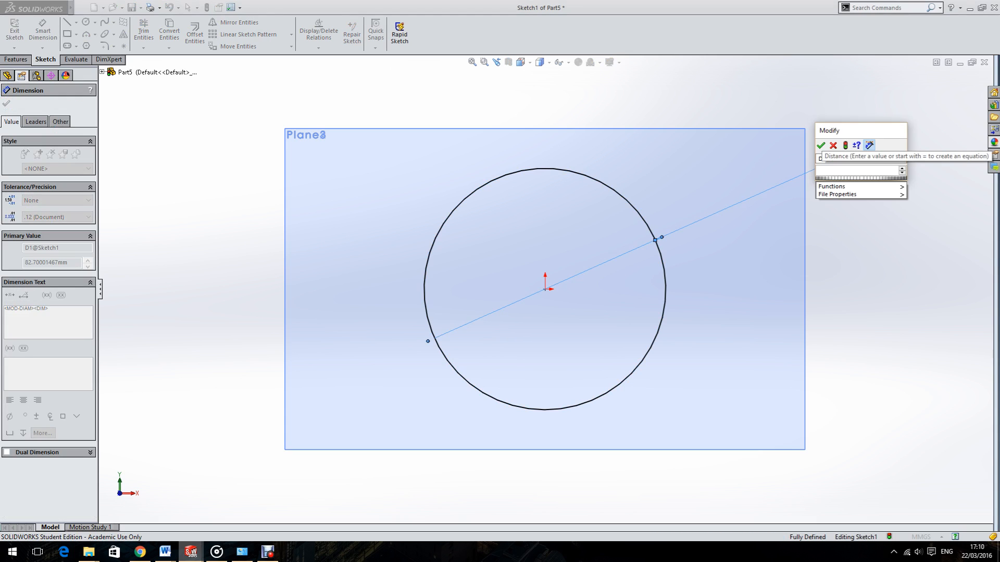
text(10)
key(Return)
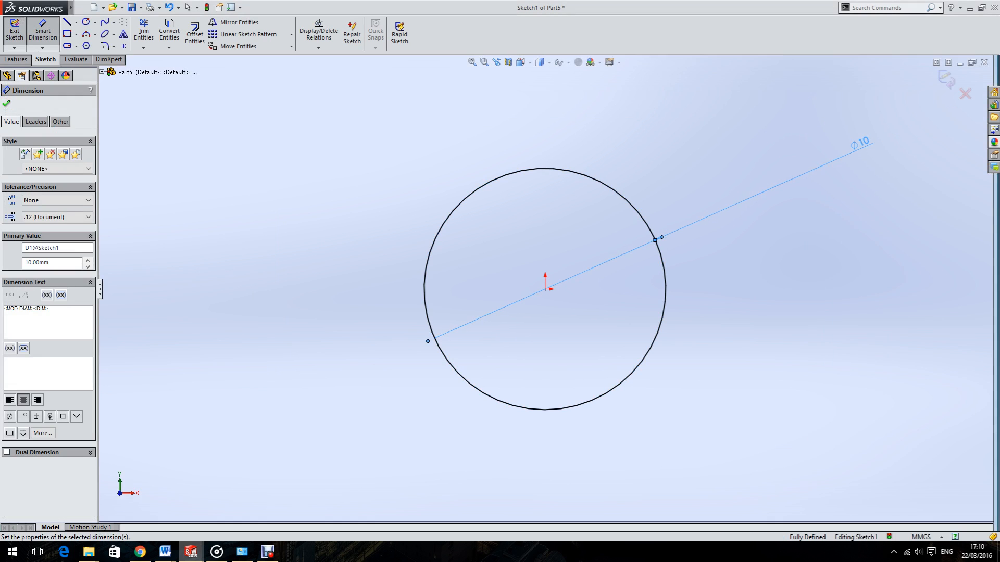
key(Escape)
scroll(472, 329, up, 15)
middle_drag(479, 358, 581, 373)
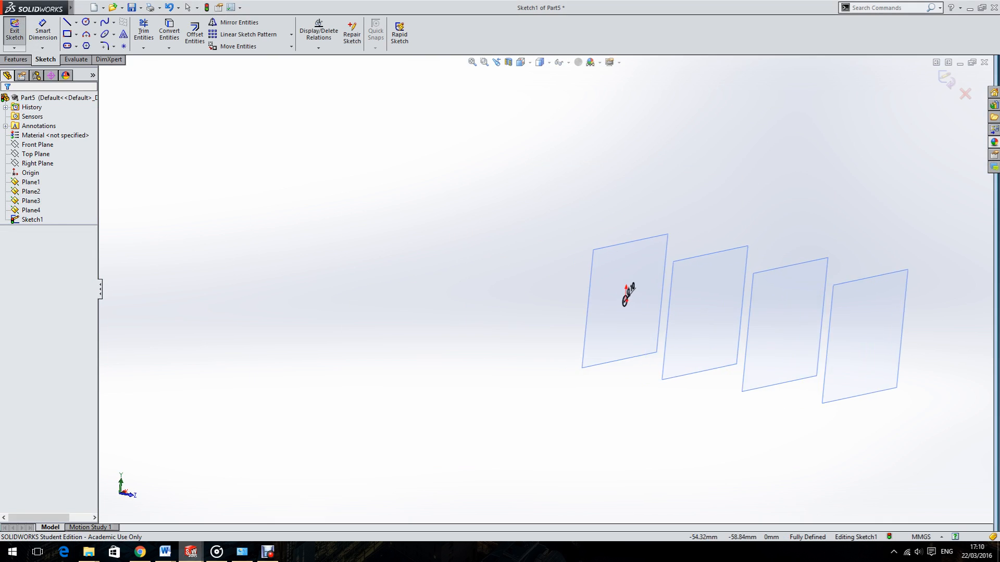
click(945, 78)
Sketch a circle about 11 mm in diameter on Plane2, centred on the origin
scroll(726, 318, down, 9)
click(632, 286)
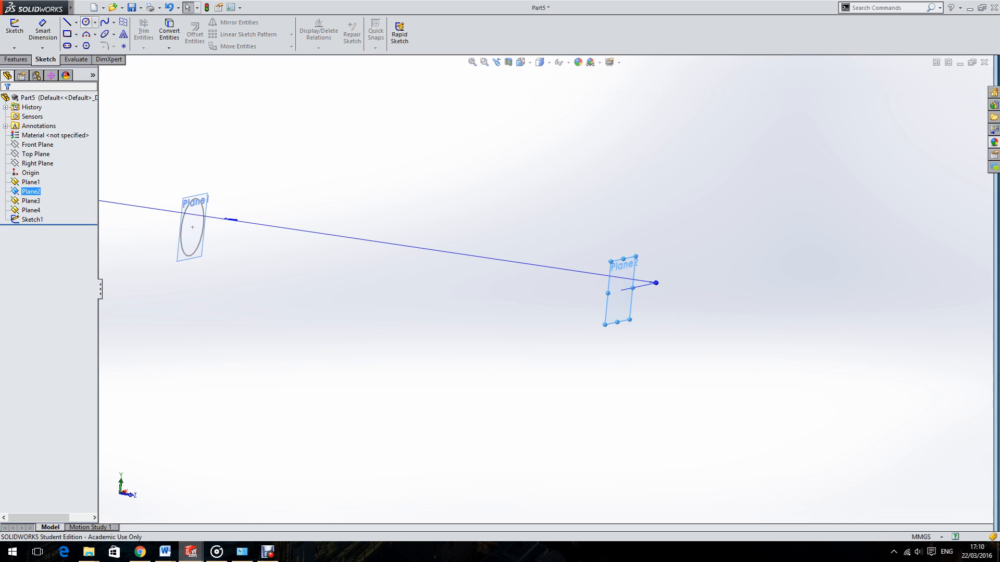
click(95, 23)
click(112, 33)
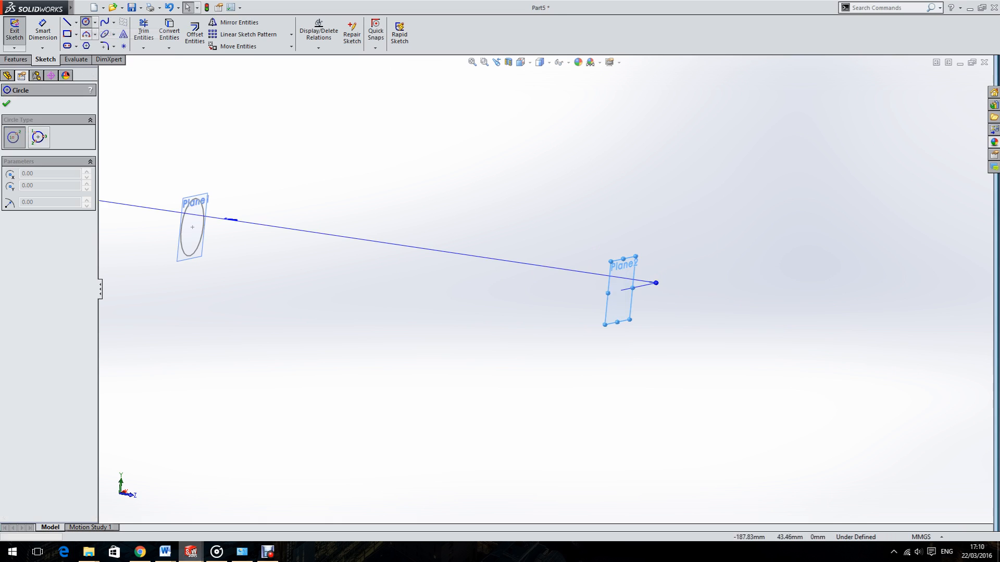
click(546, 286)
click(547, 382)
click(6, 104)
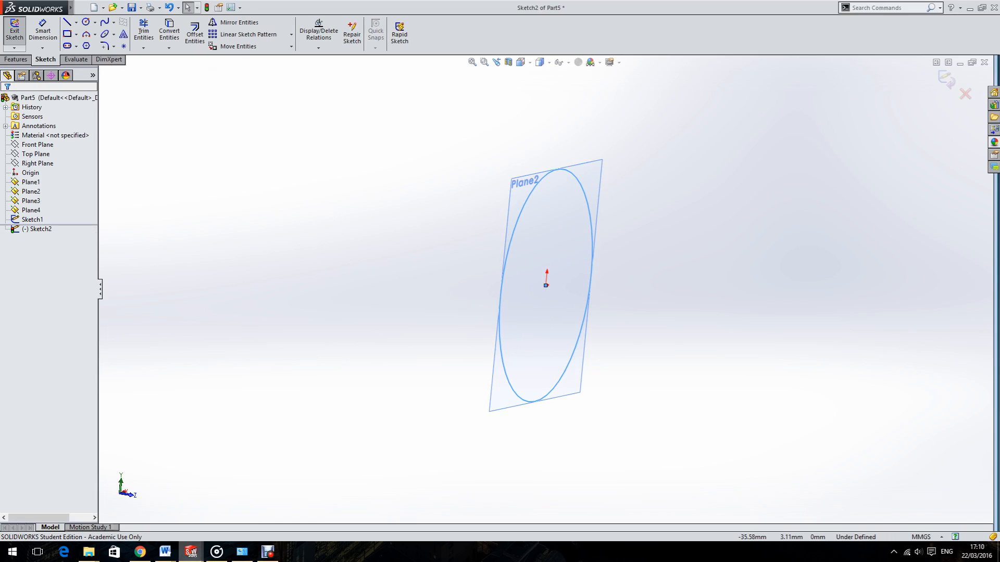
Dimension the circle on Plane2 to a diameter of 40 mm and exit the sketch
click(43, 32)
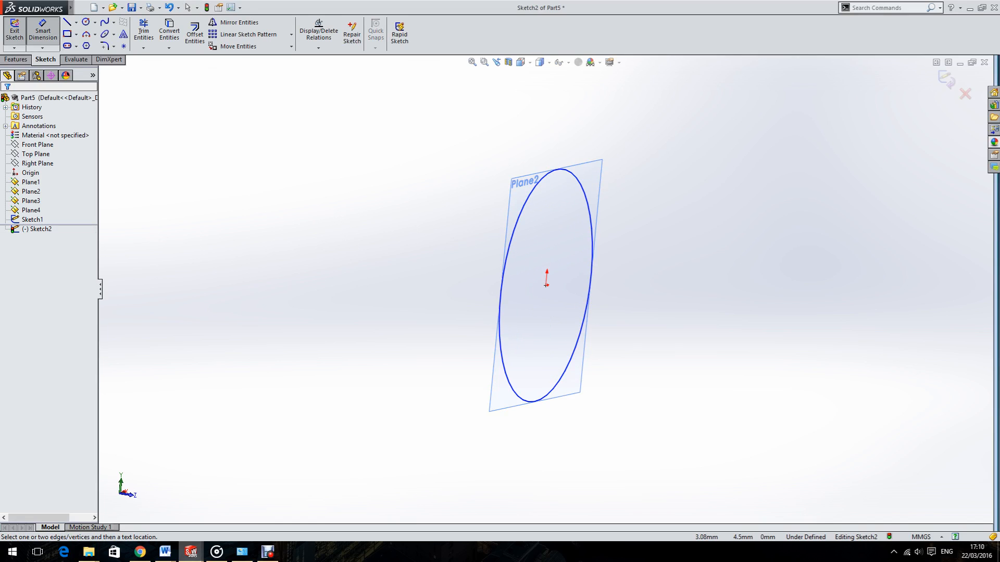
click(591, 250)
click(676, 122)
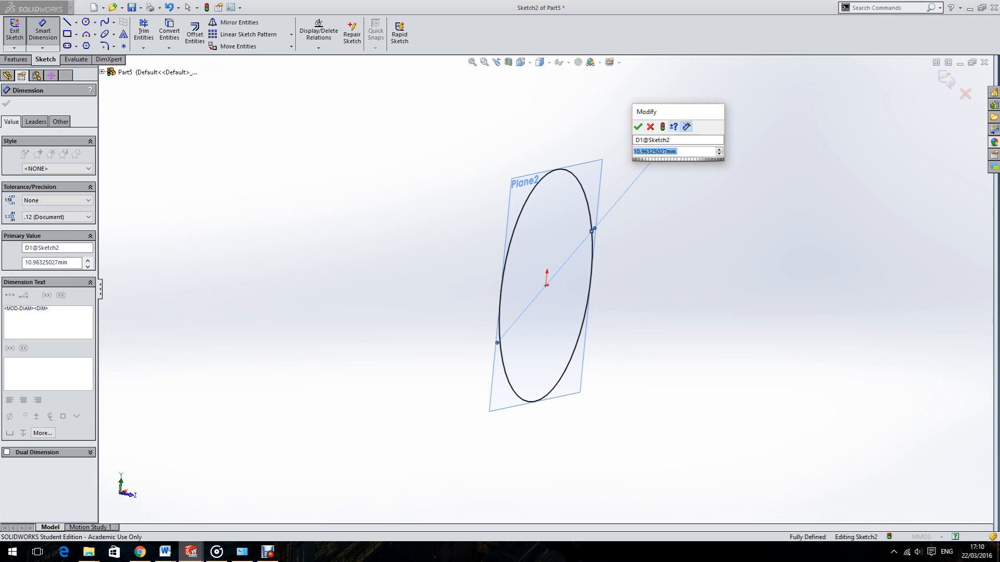
key(BackSpace)
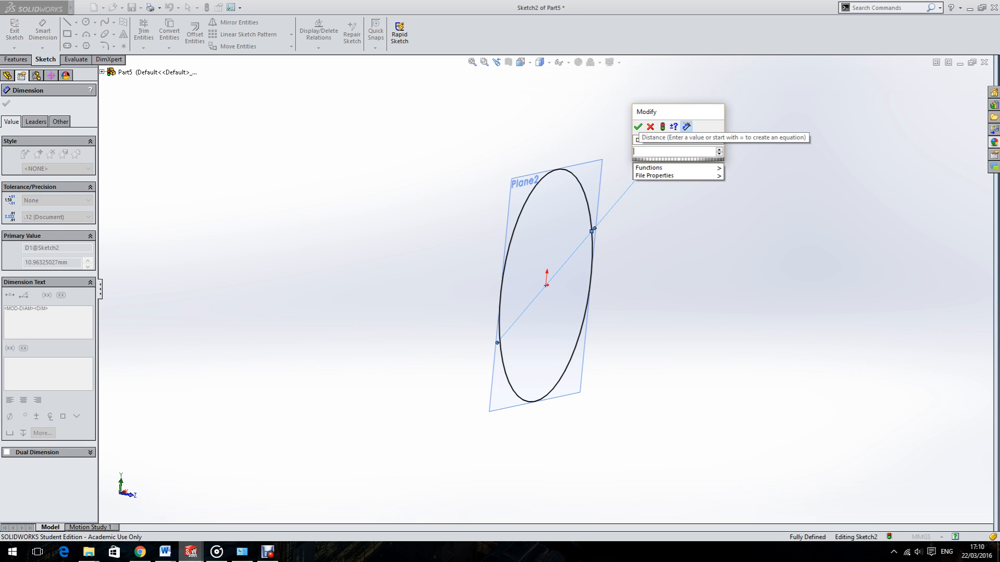
text(40)
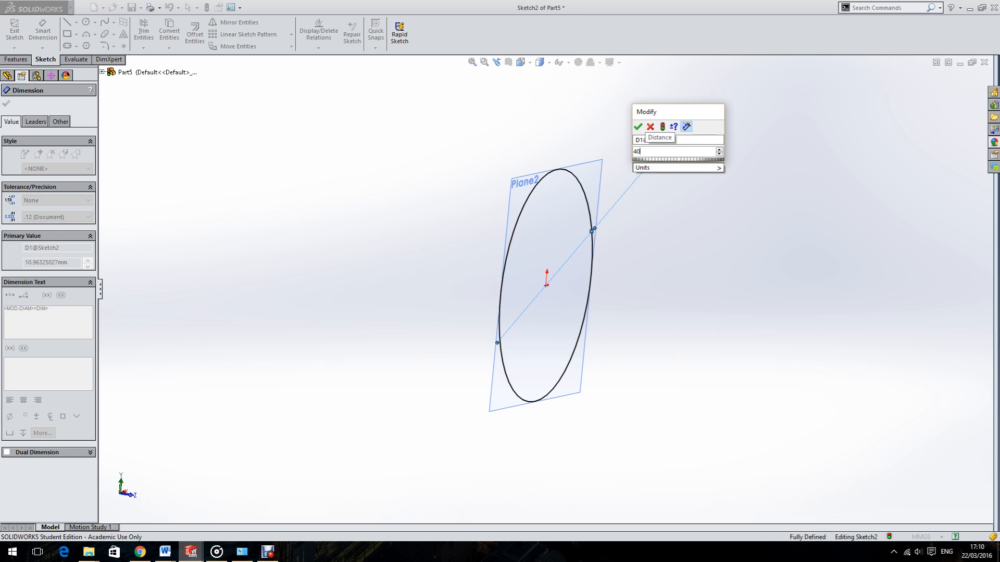
key(Return)
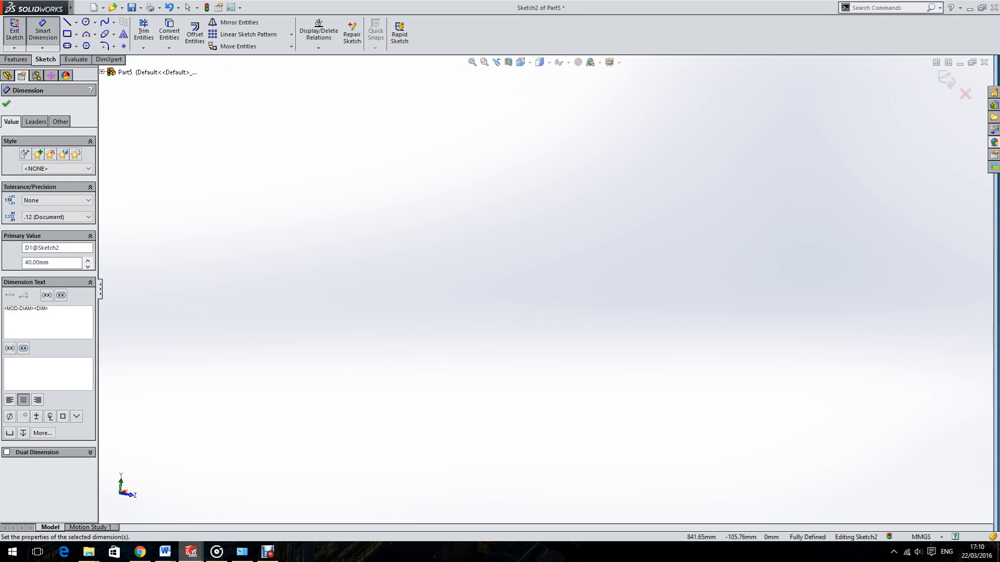
key(Escape)
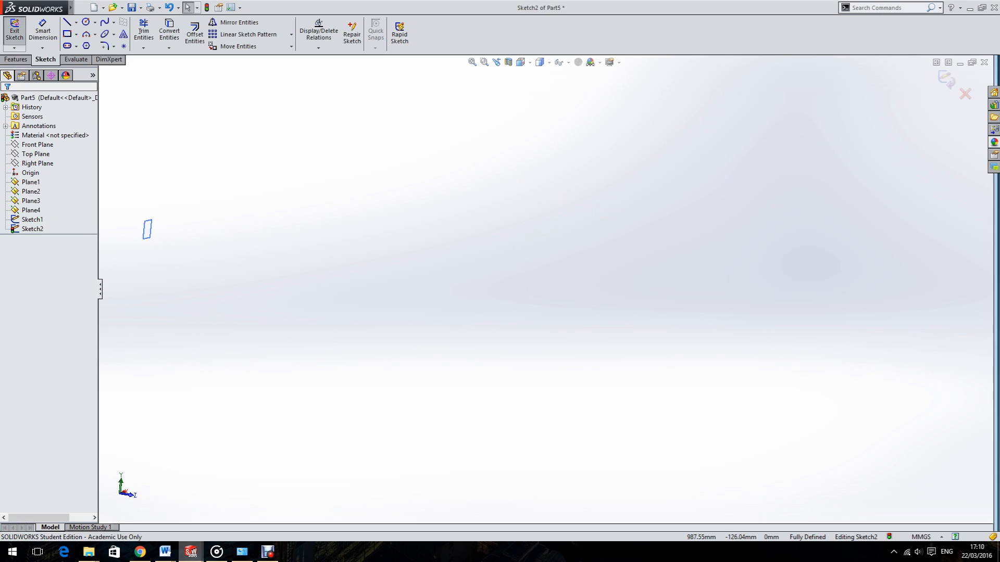
scroll(541, 283, up, 2)
click(946, 79)
Sketch a circle with a radius of about 41 mm on Plane3, centred on the origin
scroll(421, 270, down, 5)
scroll(449, 280, down, 3)
click(521, 275)
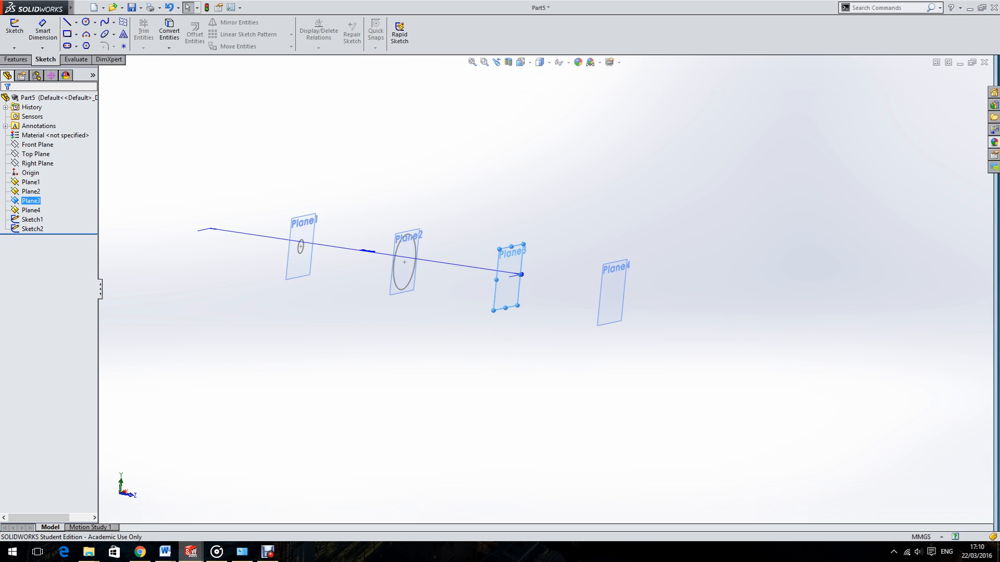
scroll(513, 253, down, 2)
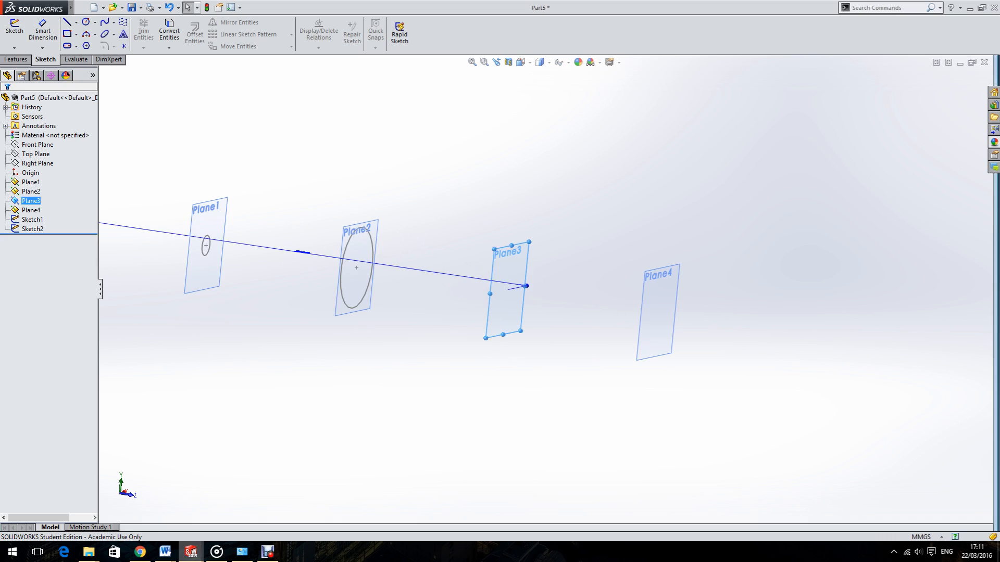
click(95, 22)
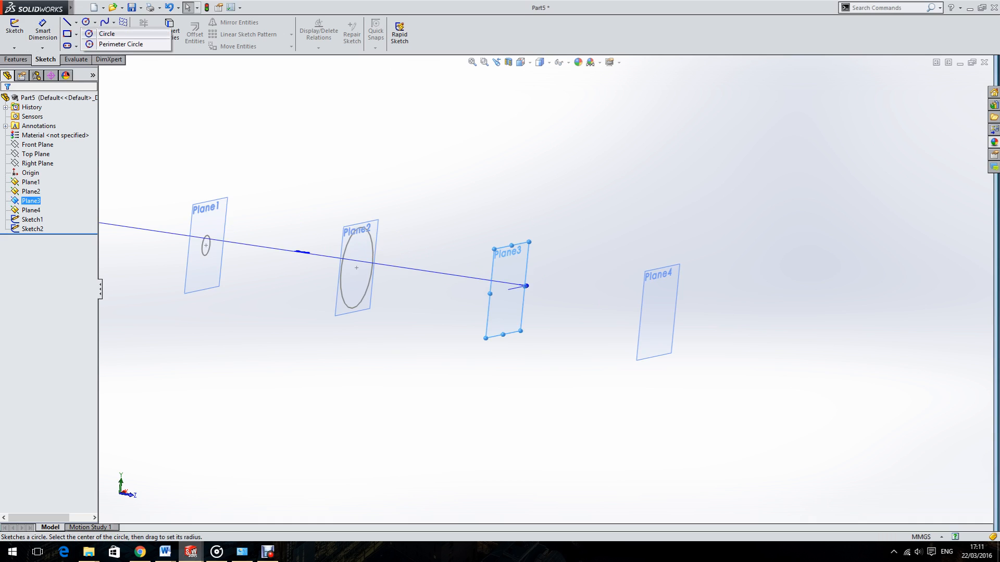
click(103, 31)
scroll(520, 297, down, 4)
drag(494, 281, 527, 399)
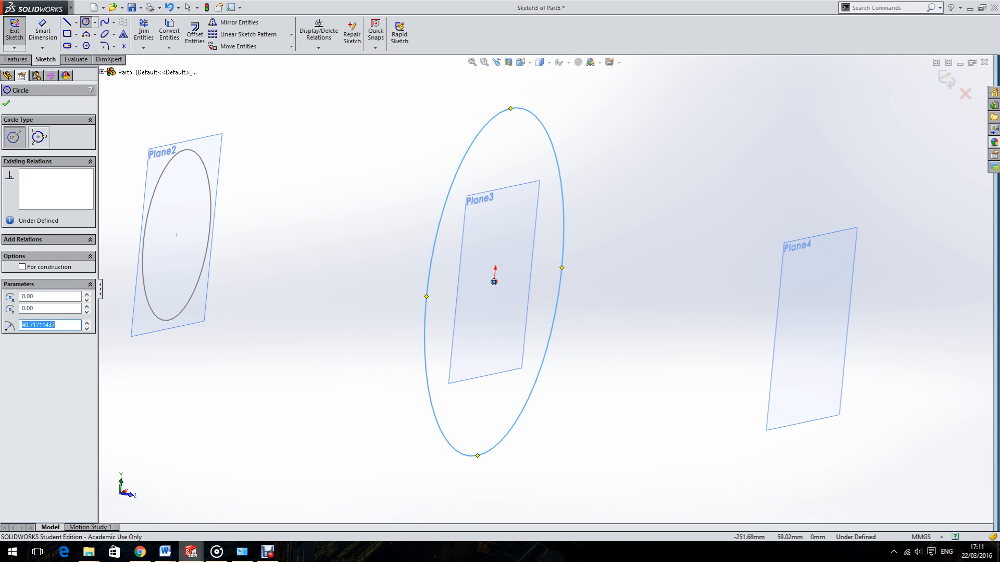
click(7, 104)
Dimension the circle on Plane3 to a diameter of 100 mm and exit the sketch
click(43, 32)
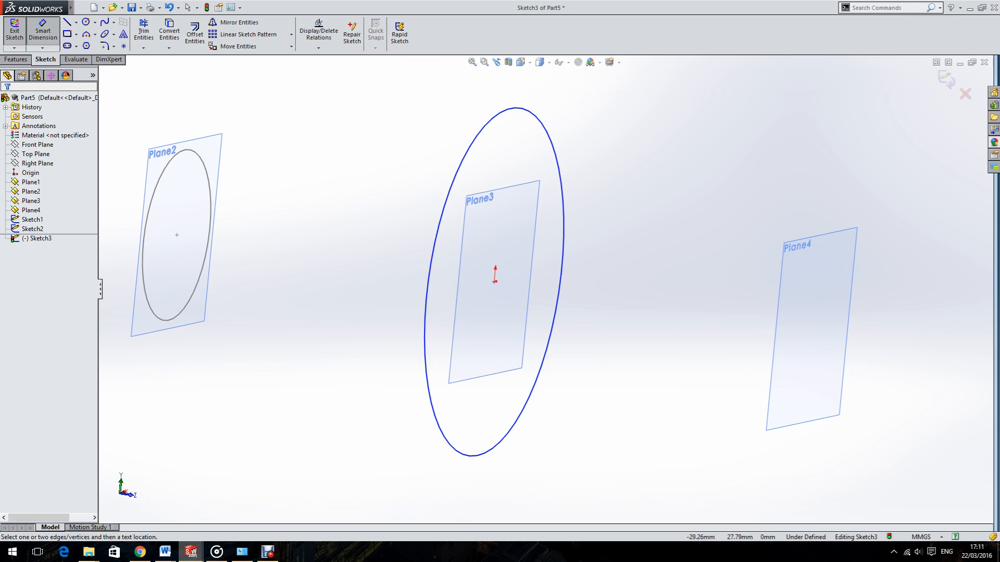
click(458, 171)
click(686, 196)
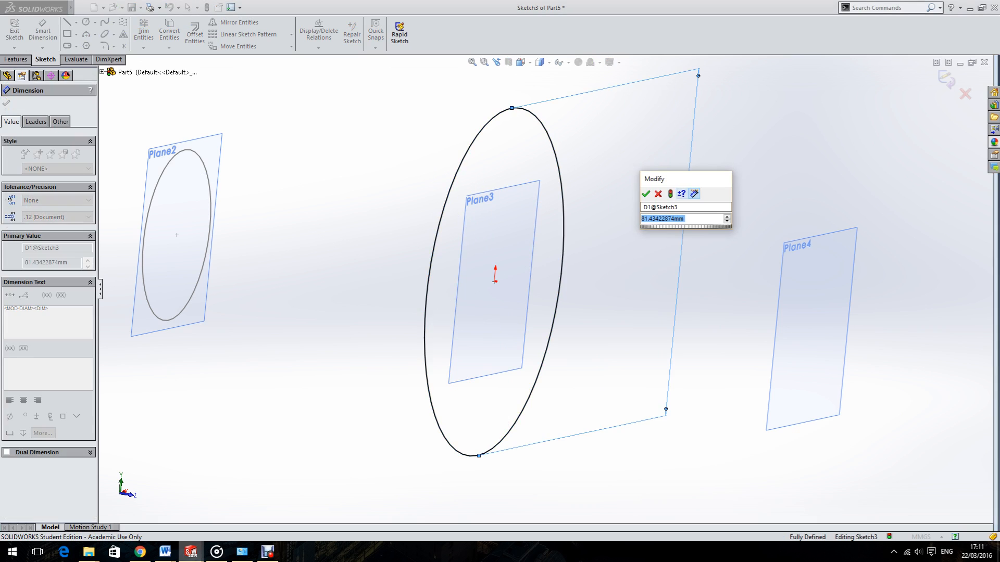
key(BackSpace)
text(100)
key(Return)
scroll(544, 289, up, 5)
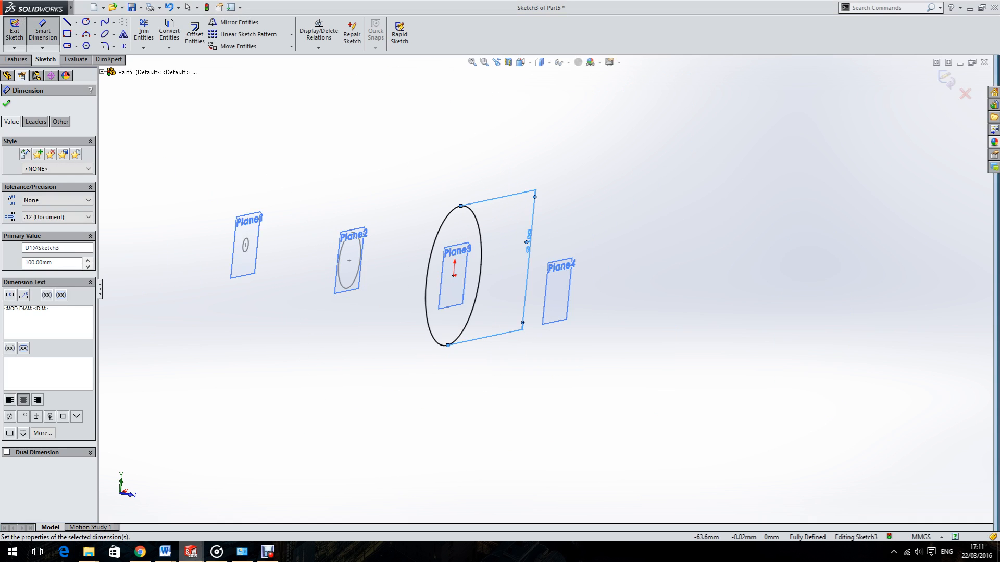
click(7, 105)
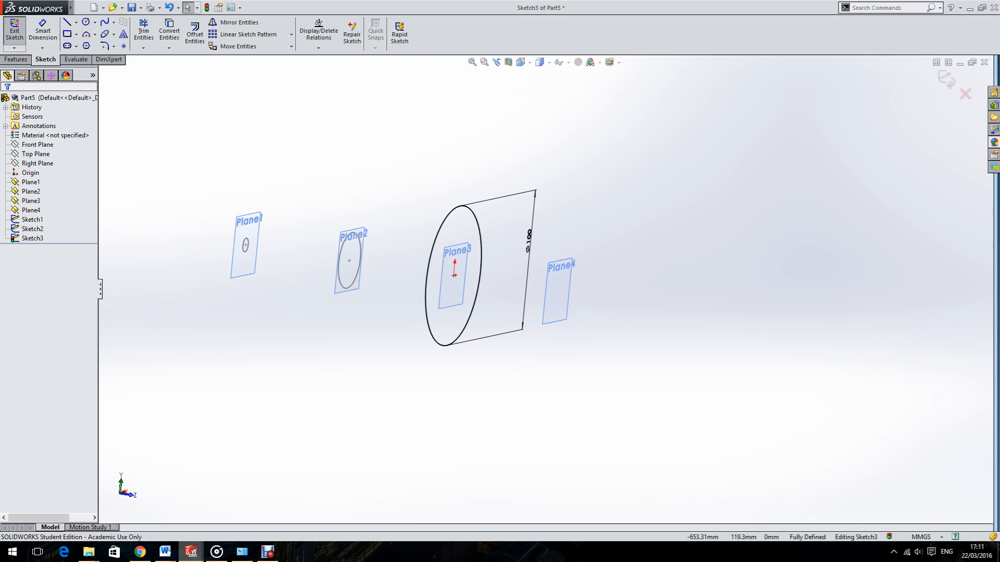
scroll(452, 271, up, 5)
scroll(478, 280, down, 3)
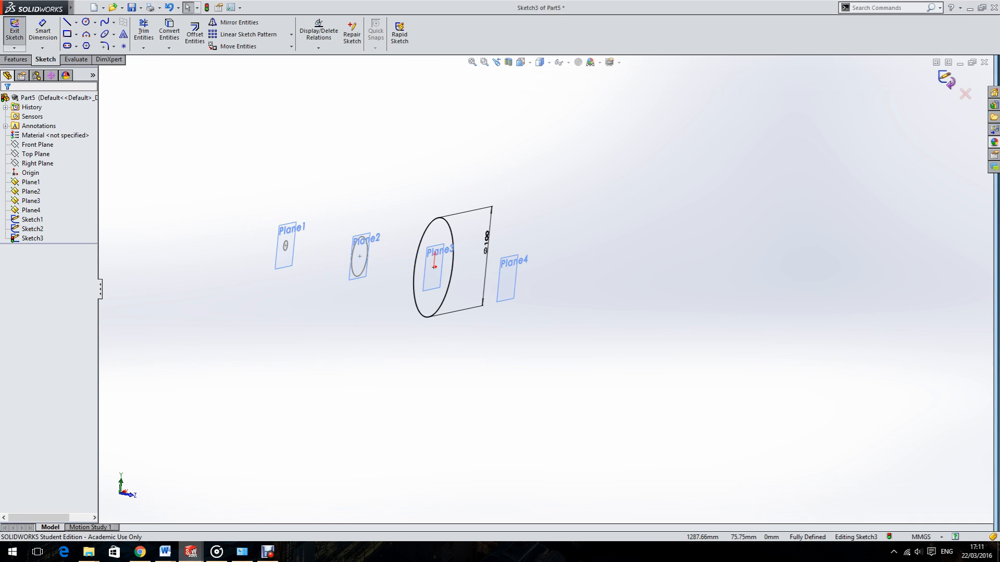
click(946, 80)
Sketch a circle with a radius of about 114 mm on Plane4, centred on the origin
click(515, 275)
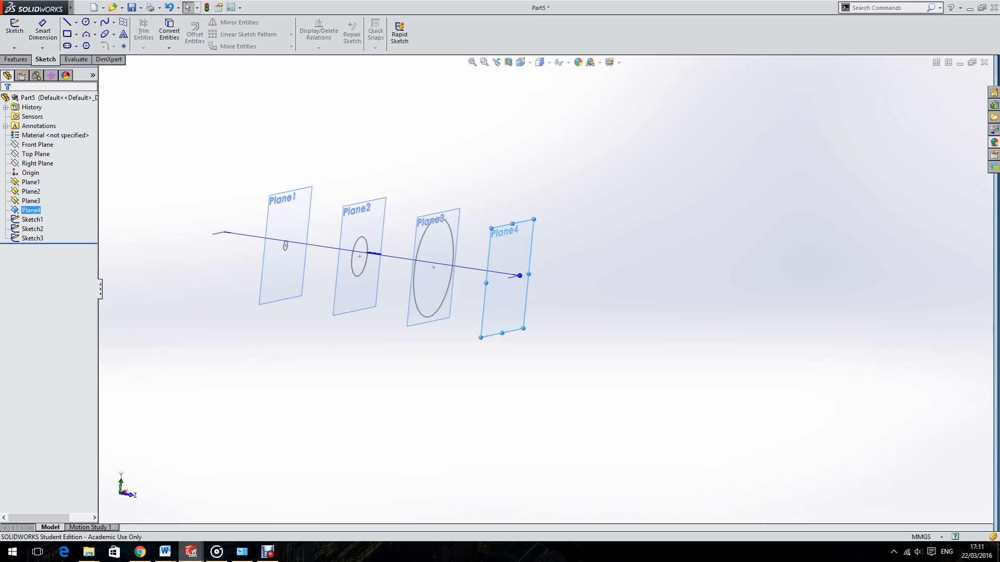
click(15, 26)
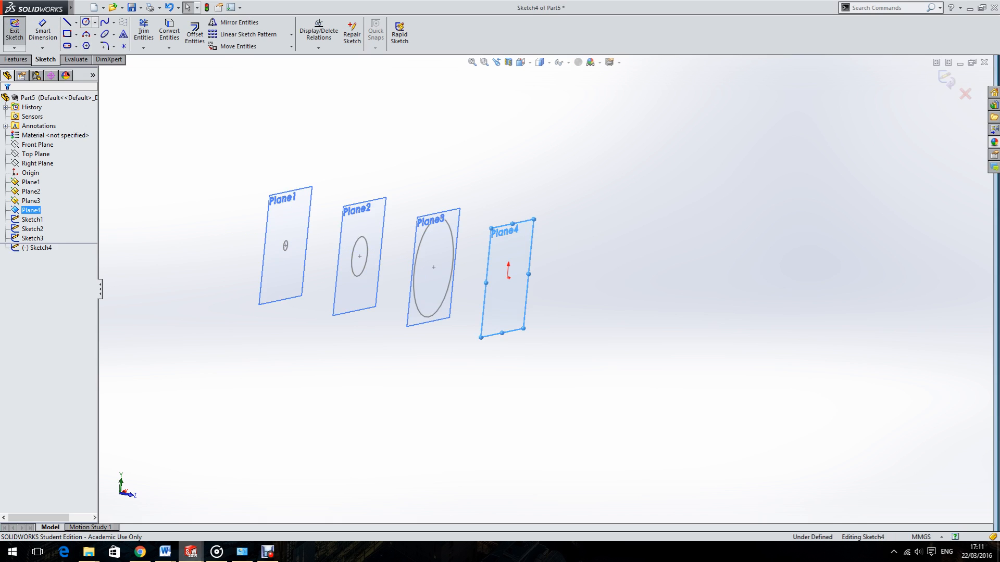
click(86, 22)
drag(508, 278, 511, 367)
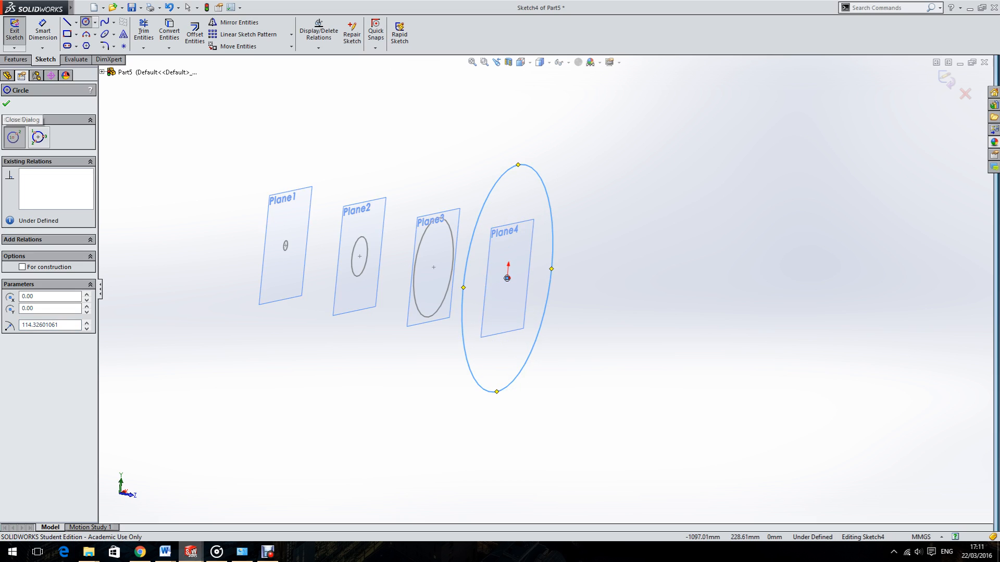
click(6, 103)
Dimension the circle on Plane4 to a diameter of 20 mm and exit the sketch
click(42, 31)
click(542, 201)
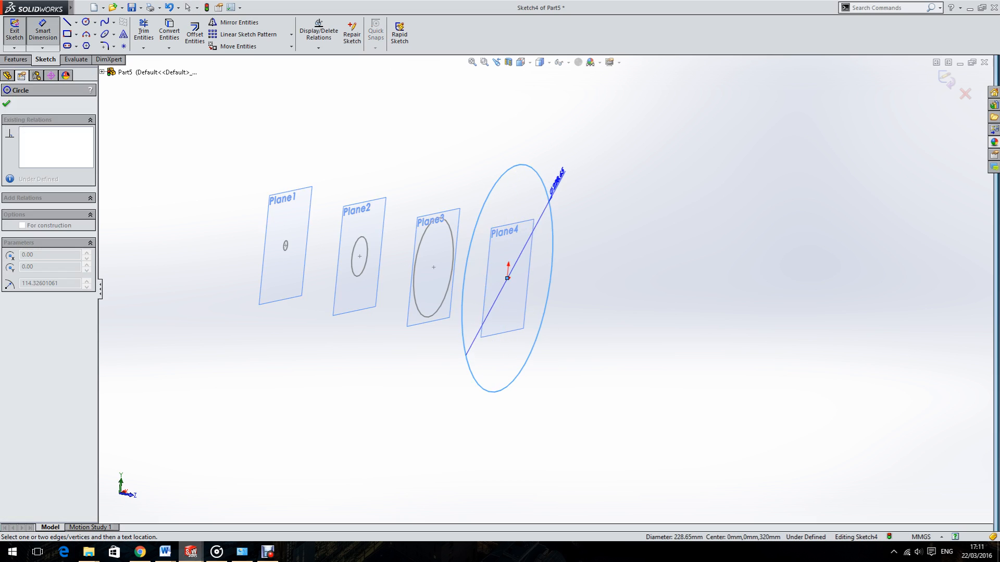
click(620, 187)
text(20)
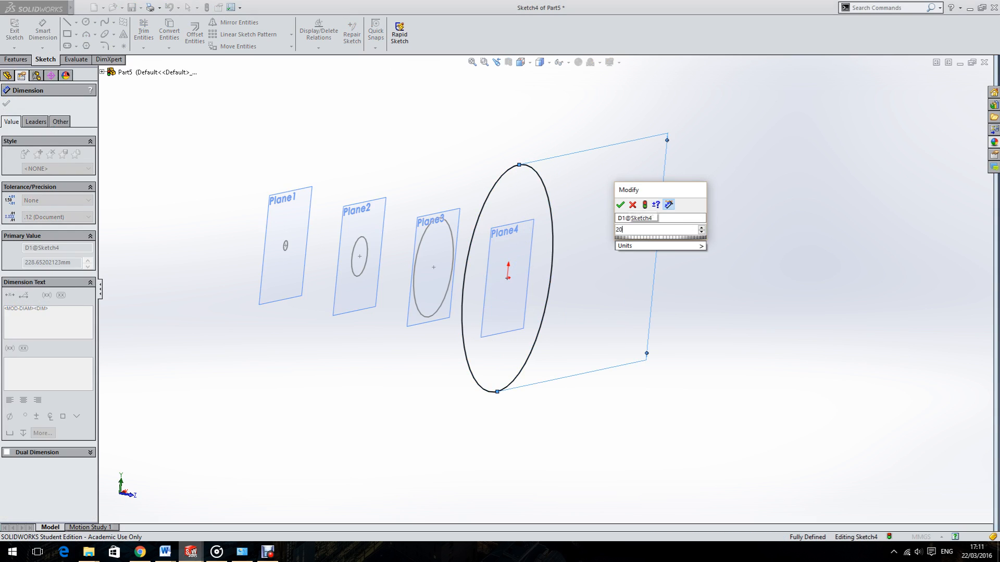
key(Return)
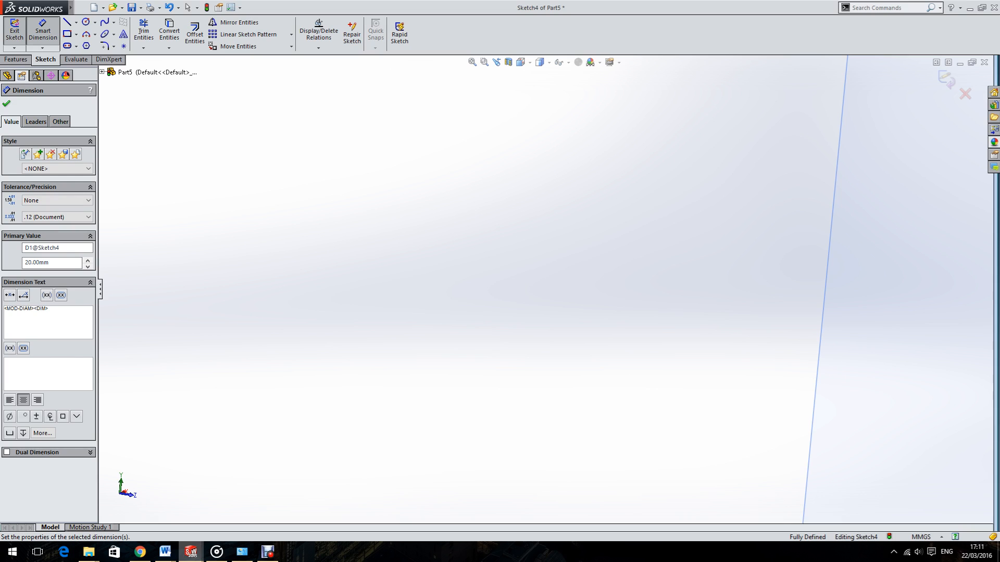
click(6, 103)
scroll(545, 290, up, 10)
scroll(552, 293, up, 1)
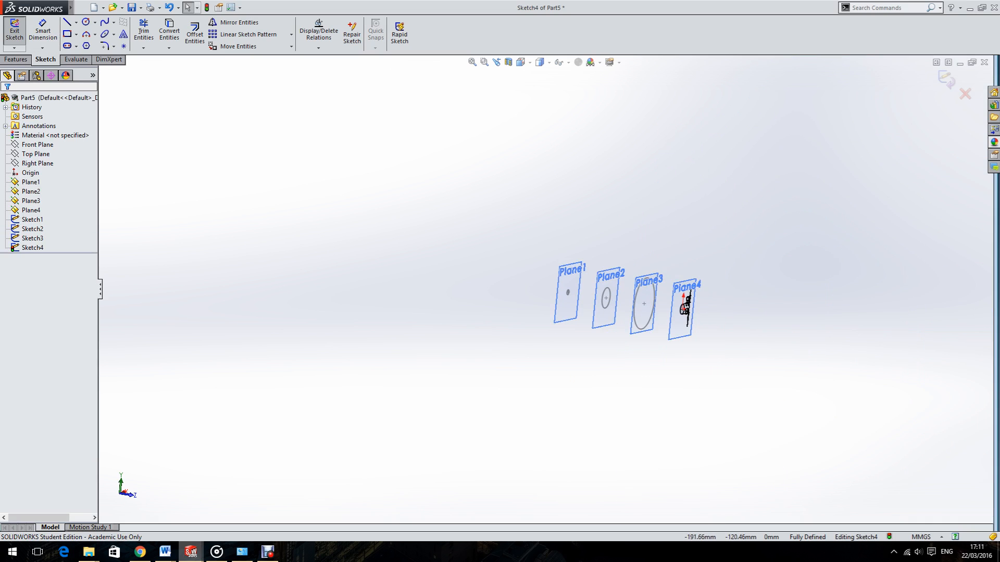
middle_drag(553, 293, 578, 294)
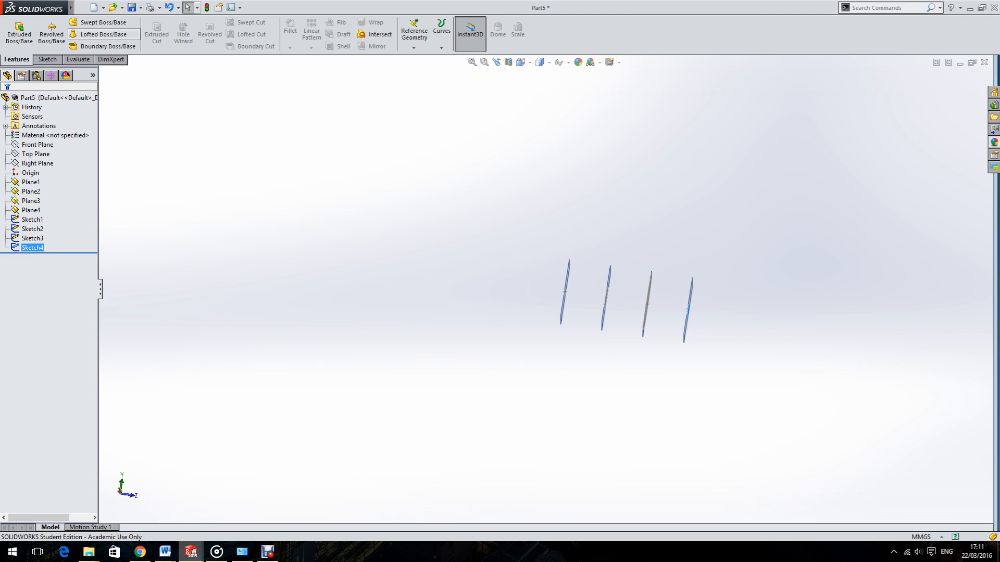
Start a Lofted Boss/Base using the circles on Plane4 and Plane3 as its first two profiles
click(103, 34)
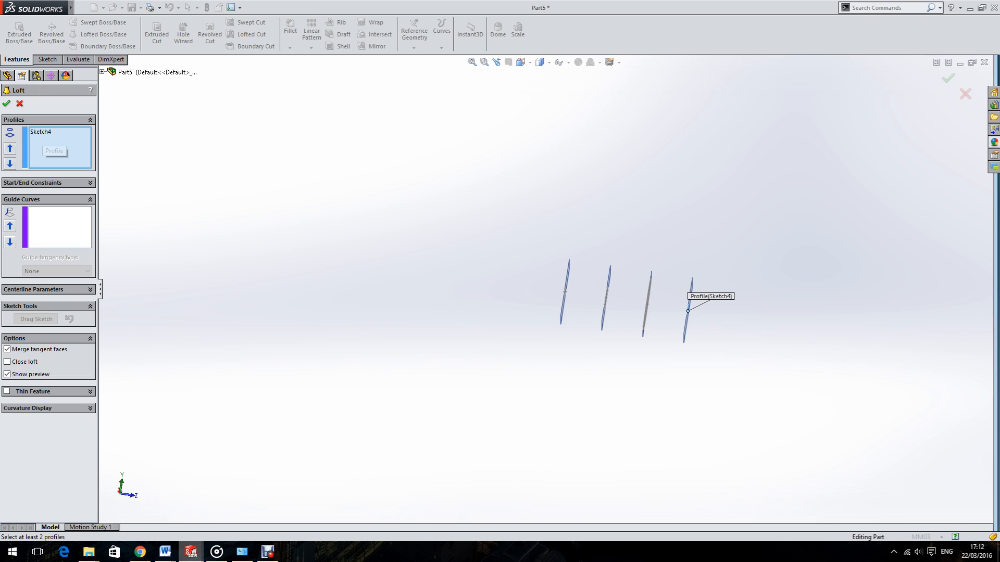
scroll(698, 302, down, 4)
mouse_move(698, 302)
middle_down()
mouse_move(718, 303)
mouse_move(709, 303)
middle_up()
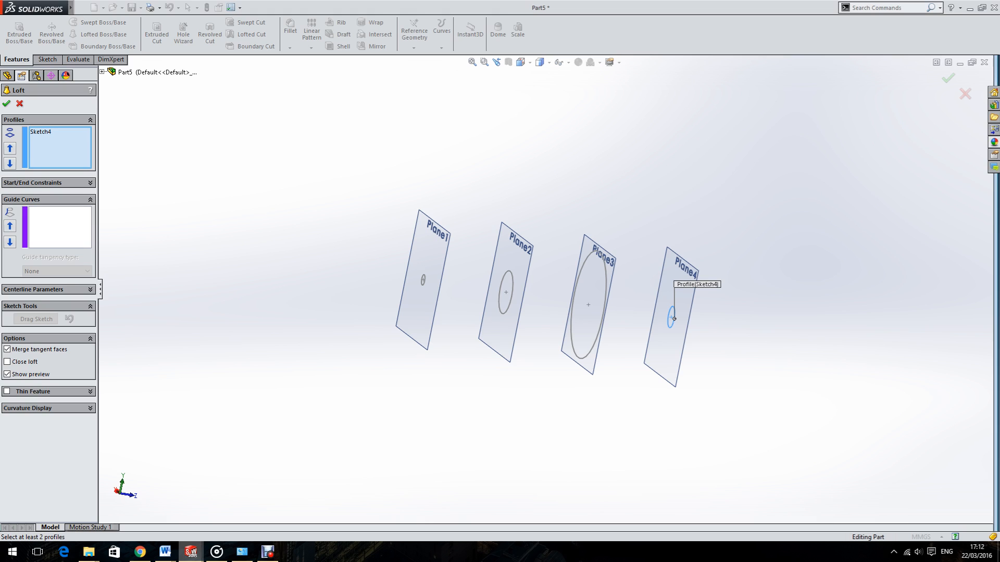
scroll(616, 301, down, 4)
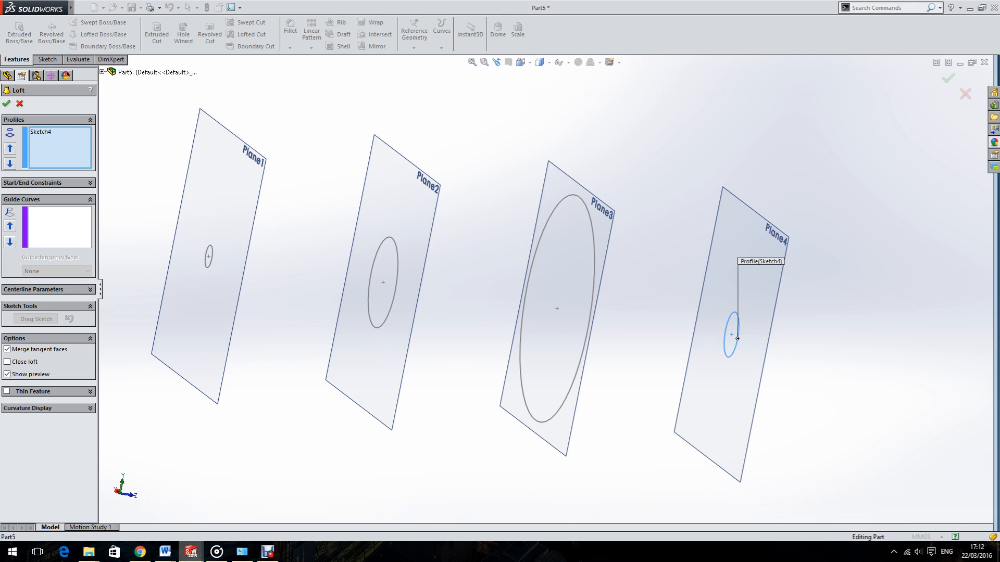
click(586, 359)
Try shifting the loft connector point along the Plane3 circle to twist the loft, and move it back to its starting position
scroll(547, 291, up, 2)
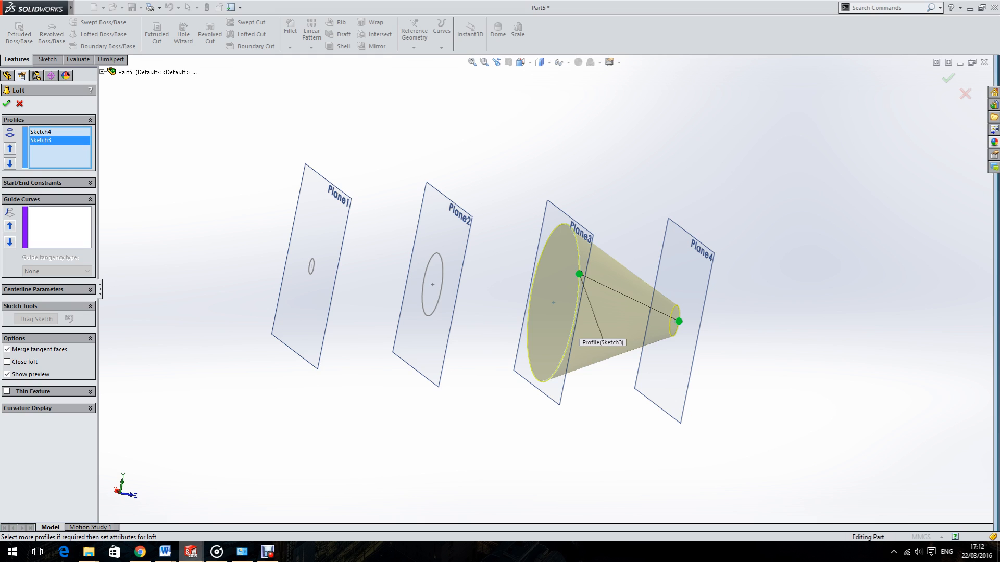
scroll(601, 281, down, 5)
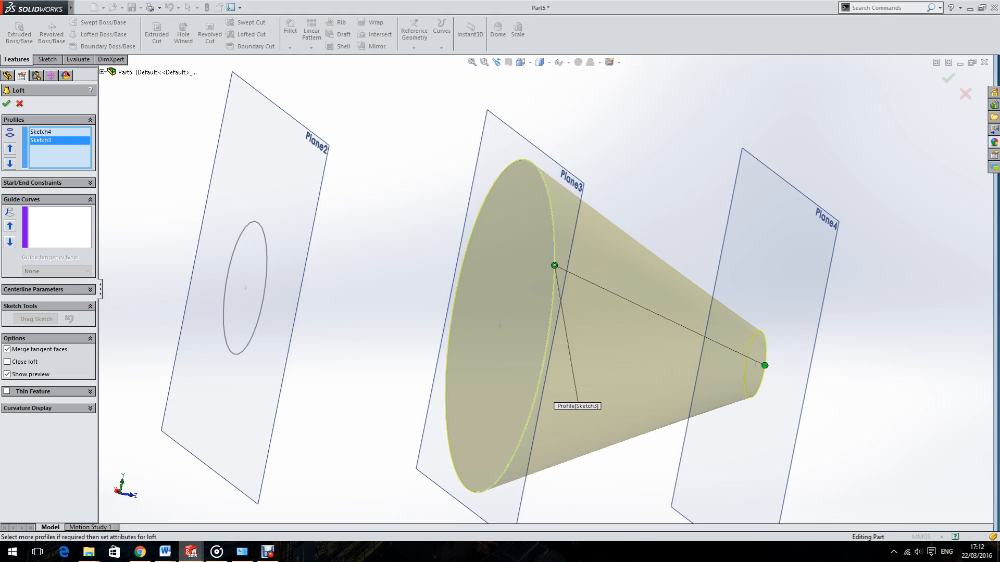
drag(555, 265, 547, 189)
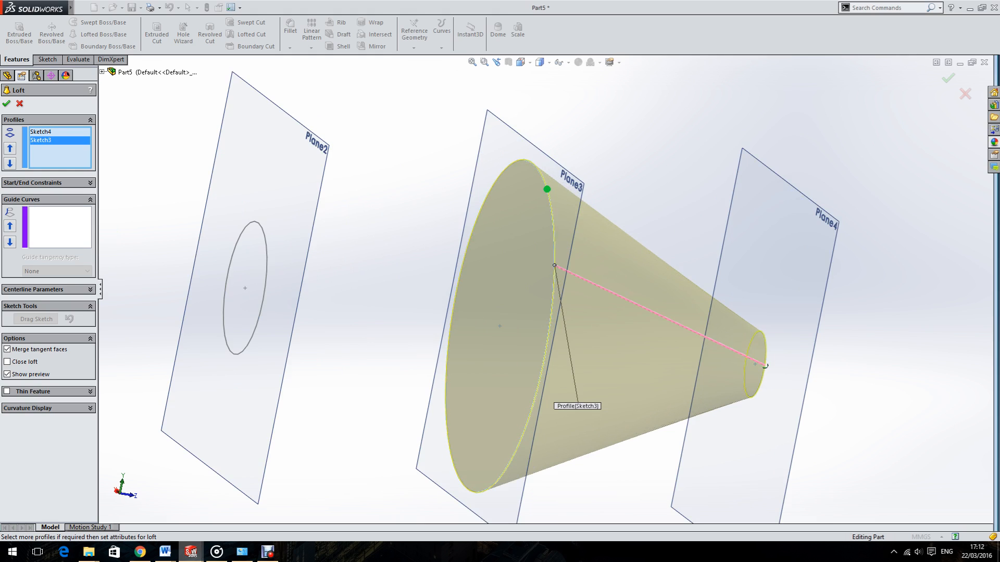
middle_drag(547, 189, 499, 209)
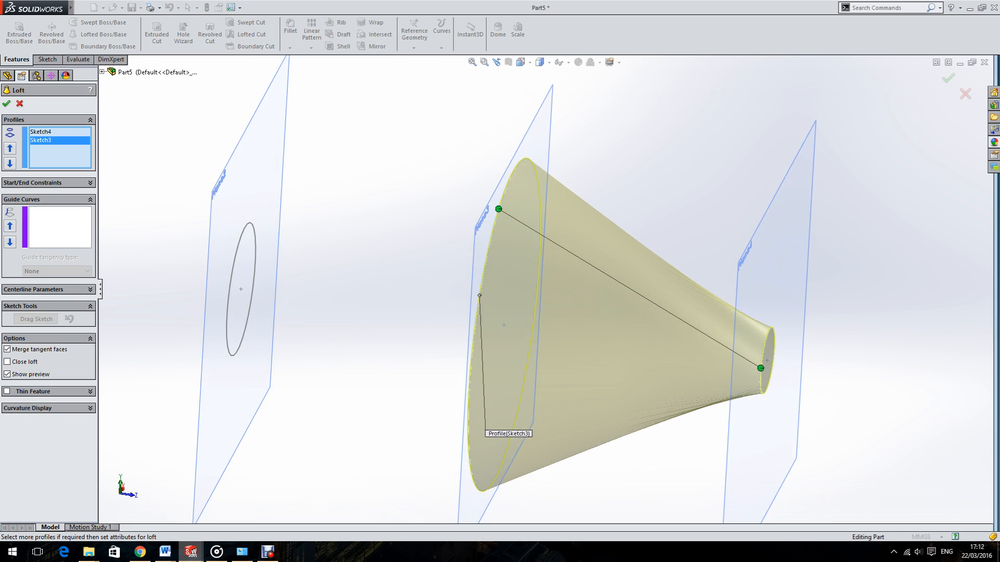
mouse_move(498, 209)
mouse_down()
mouse_move(514, 173)
mouse_move(479, 293)
mouse_up()
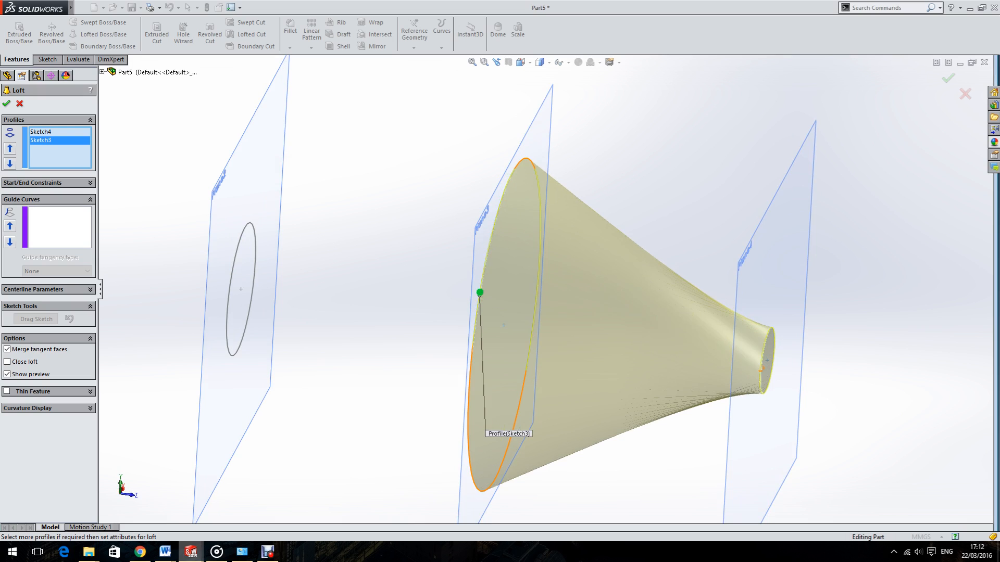
Add the circle on Plane2 as the third loft profile, picking it near the existing connector line
scroll(480, 293, up, 9)
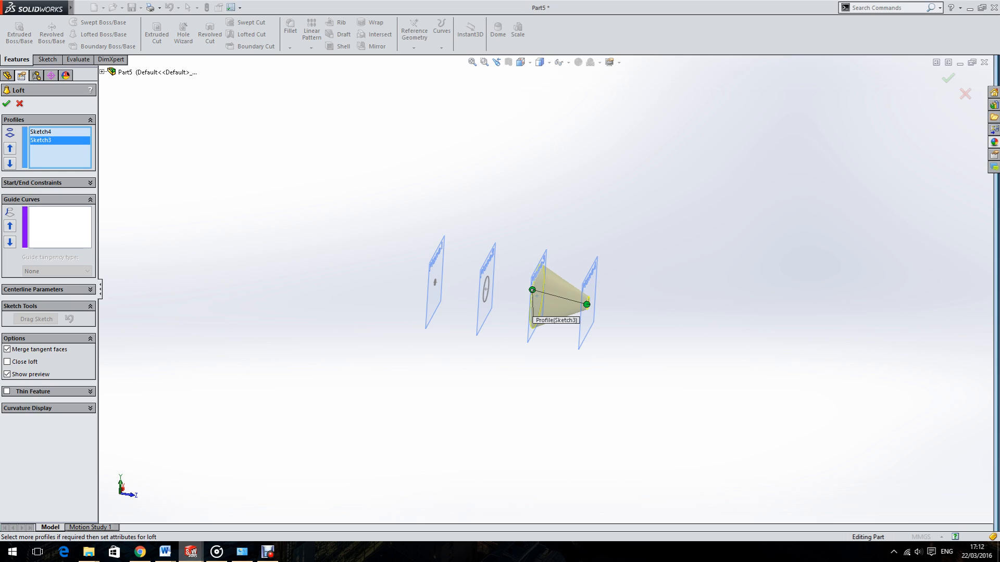
scroll(384, 338, down, 4)
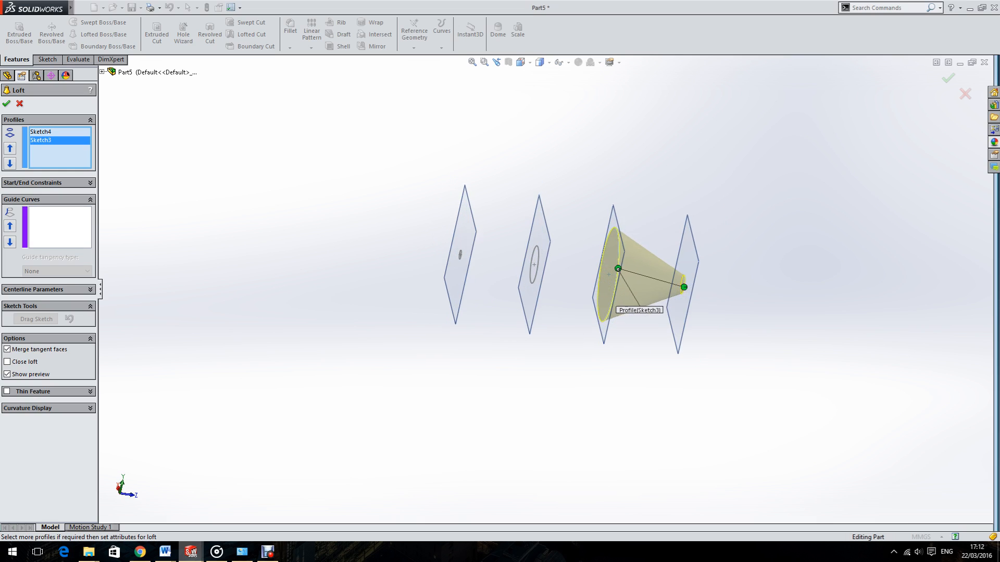
scroll(535, 279, down, 3)
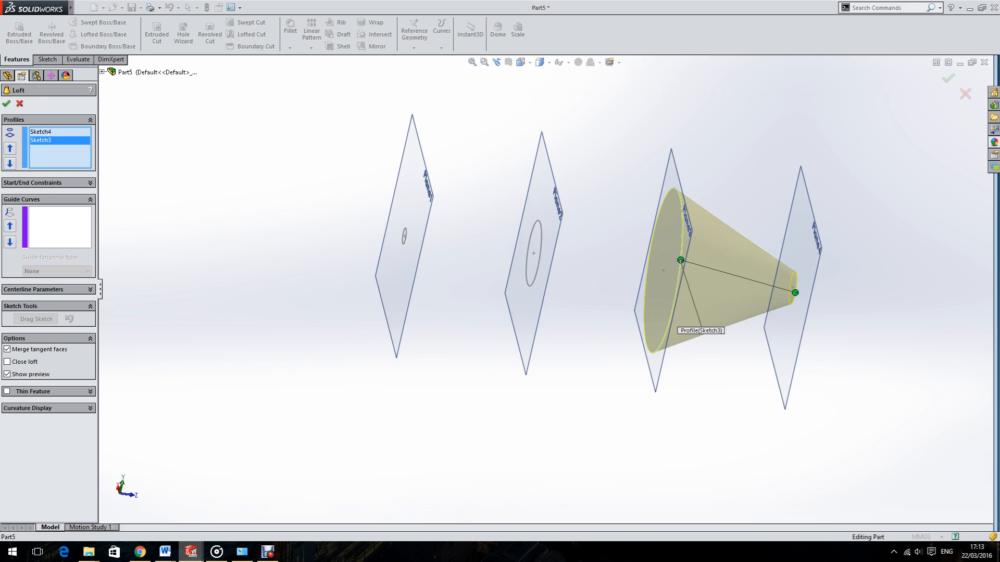
click(539, 263)
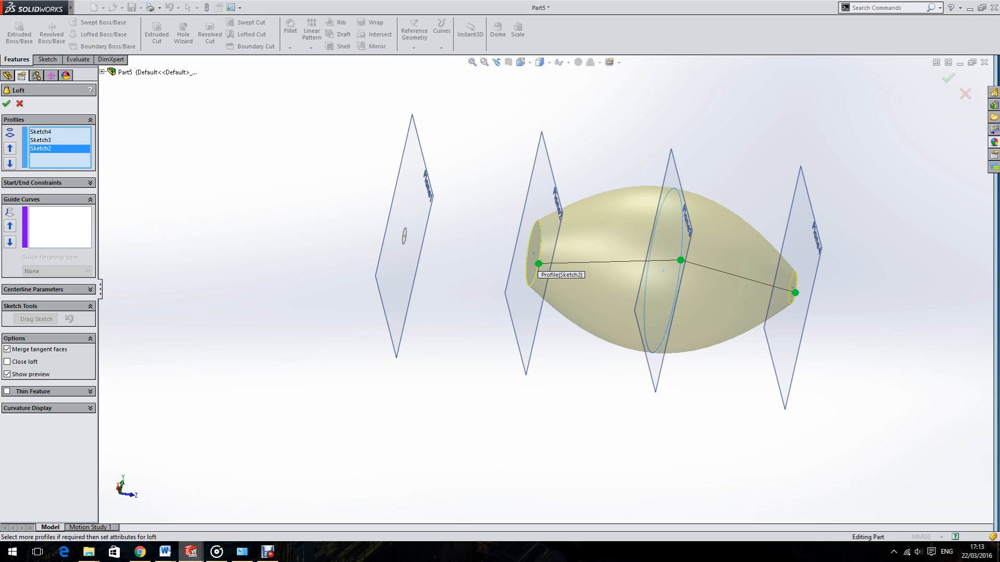
Add the circle on Plane1 as the fourth loft profile and finish the loft
middle_drag(505, 252, 536, 251)
scroll(536, 250, down, 3)
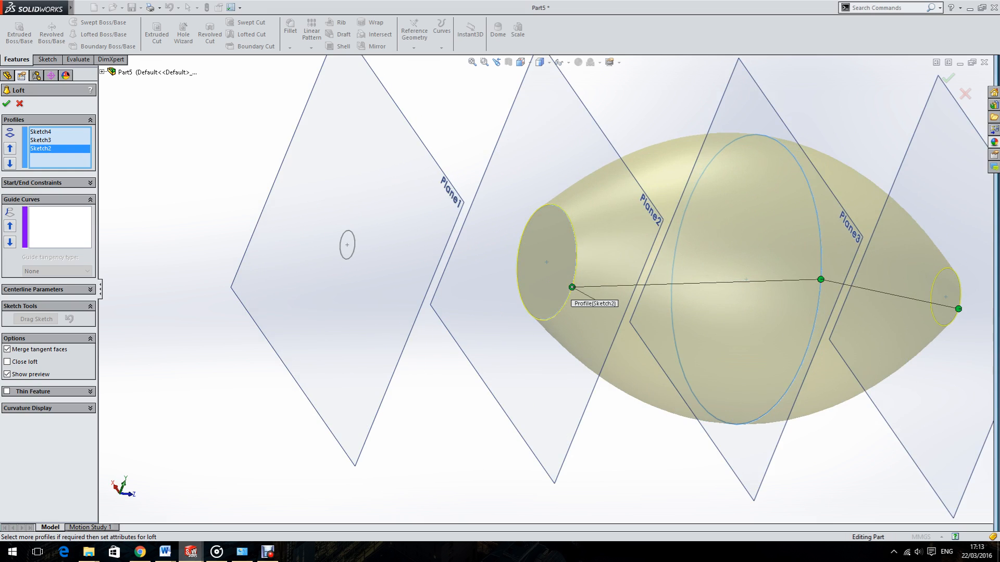
scroll(545, 288, up, 5)
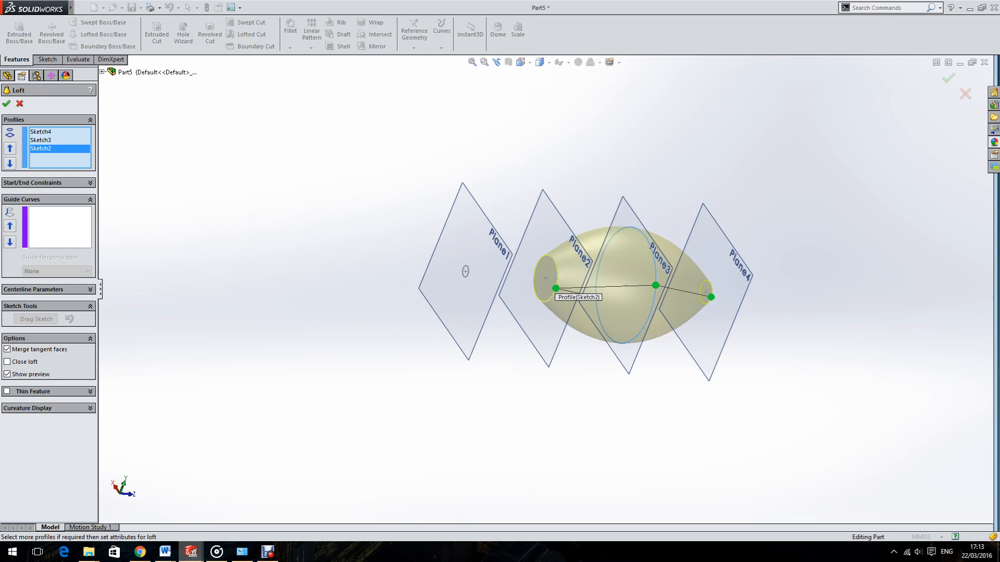
click(465, 271)
mouse_move(465, 272)
middle_down()
mouse_move(450, 275)
mouse_move(437, 257)
middle_up()
scroll(419, 258, up, 2)
scroll(619, 291, down, 3)
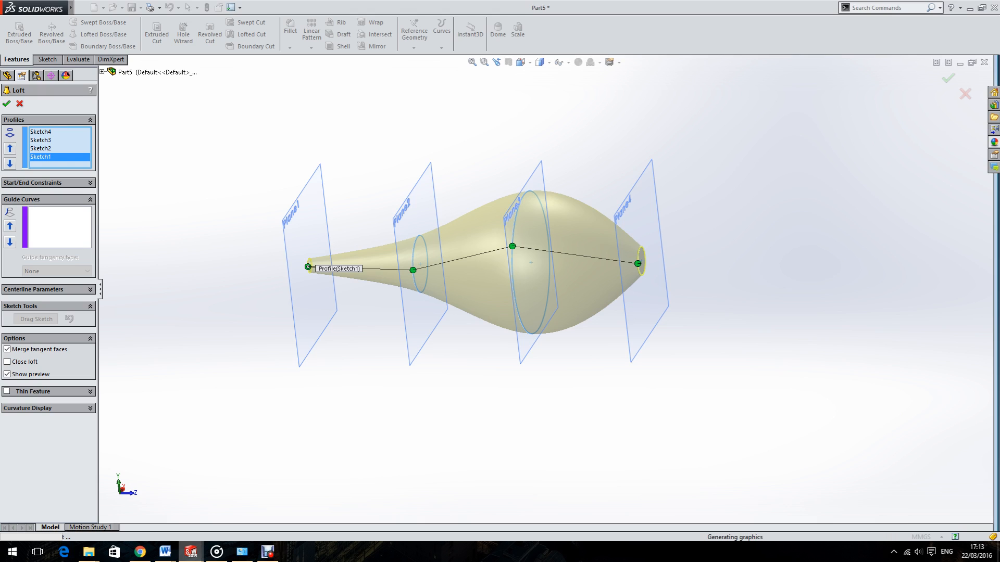
Hide all types of reference items, including the planes, so that only the lofted body is displayed
middle_drag(468, 302, 521, 224)
scroll(522, 299, up, 4)
middle_drag(522, 299, 450, 339)
mouse_move(70, 7)
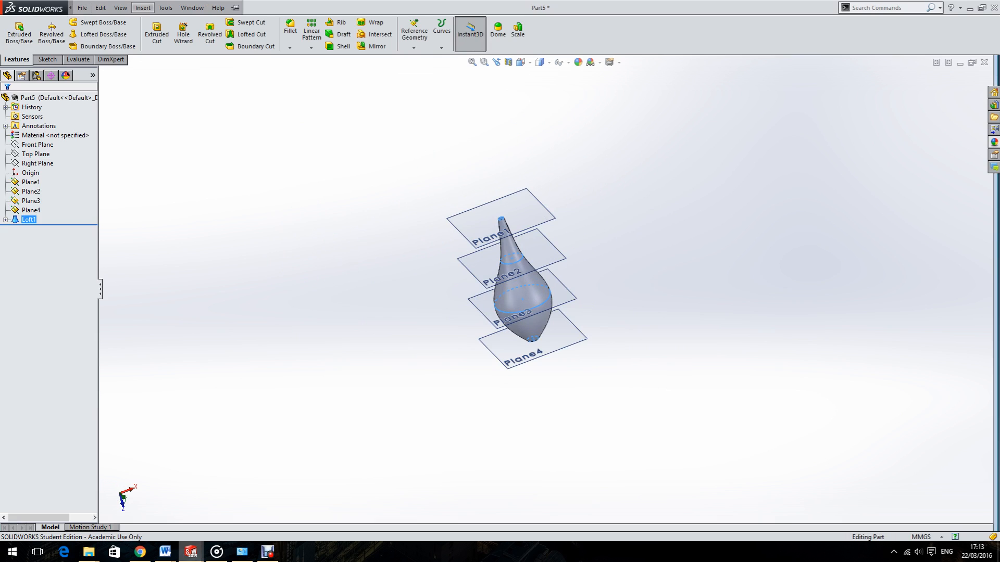
click(121, 7)
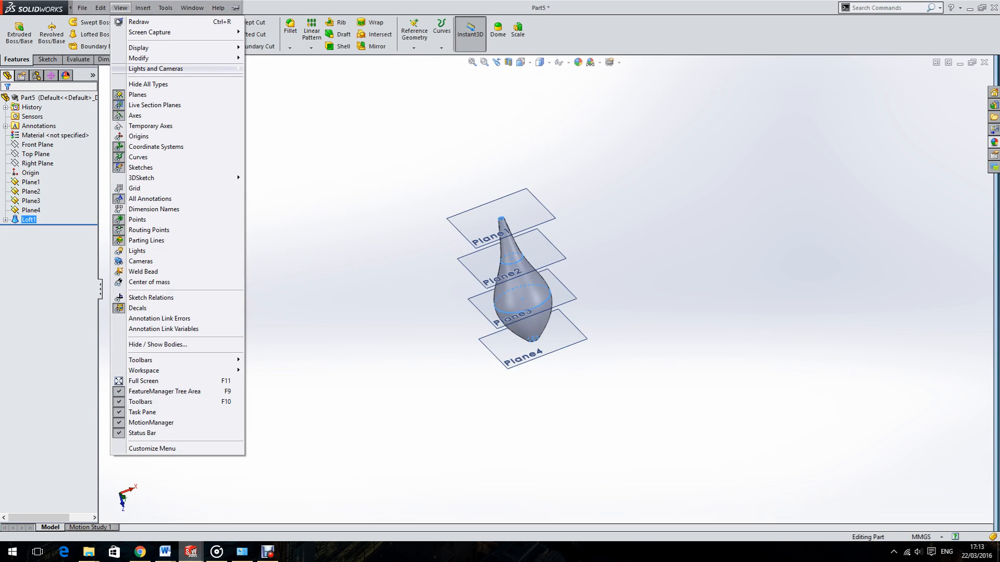
click(148, 84)
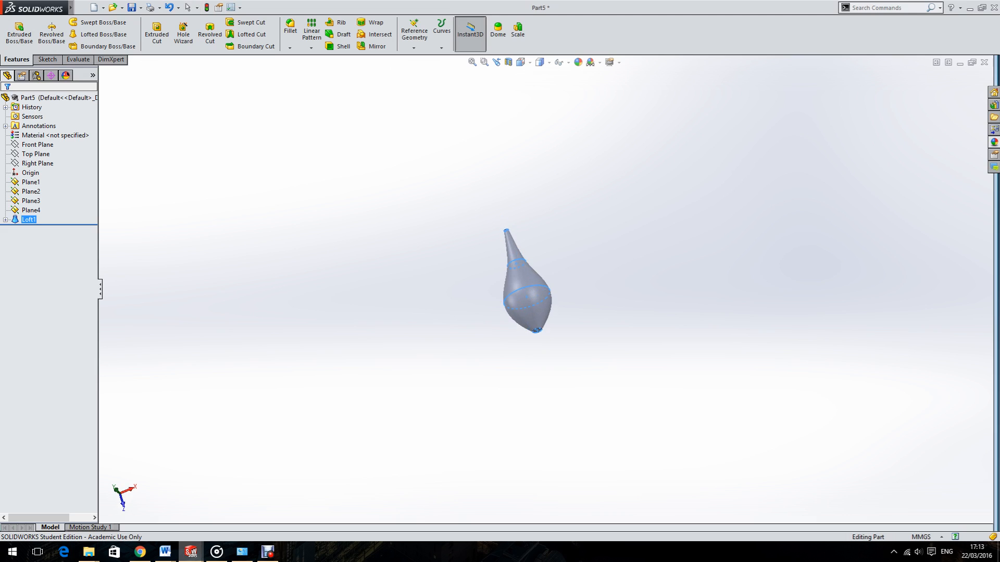
Sketch a circle about 187 mm in diameter on the loft's 20 mm flat end face, centred on the origin
scroll(556, 322, down, 3)
middle_drag(556, 322, 553, 284)
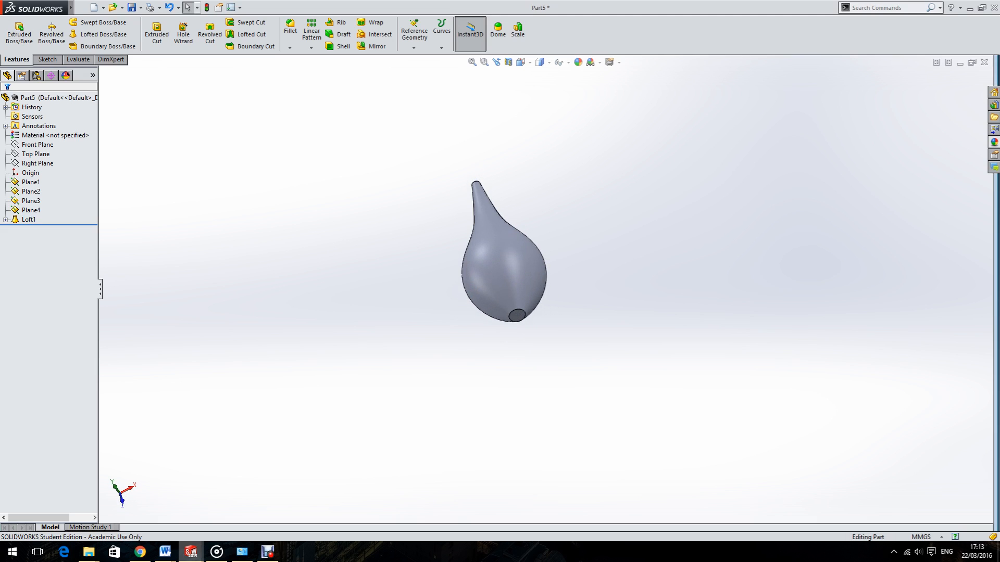
scroll(511, 319, down, 3)
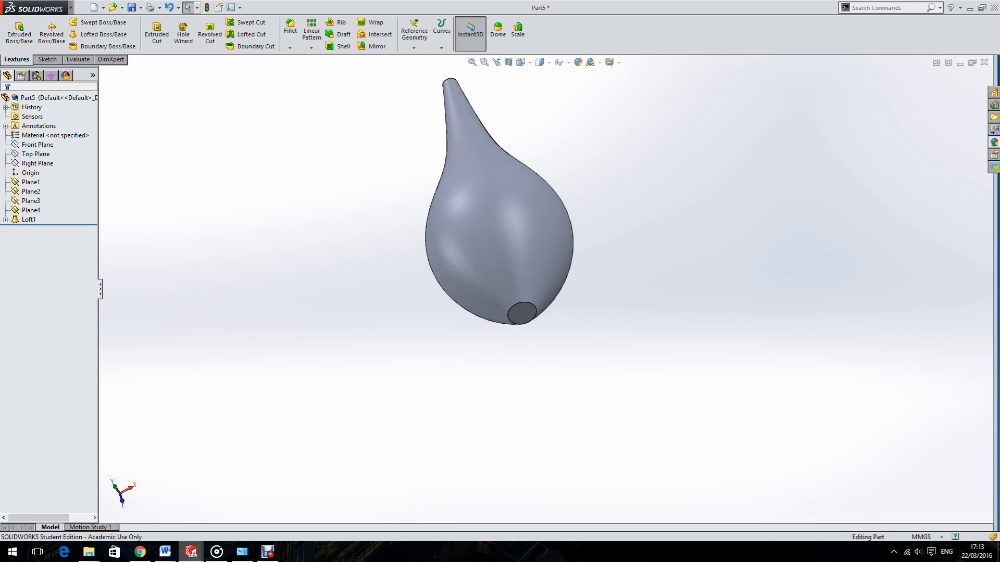
click(520, 313)
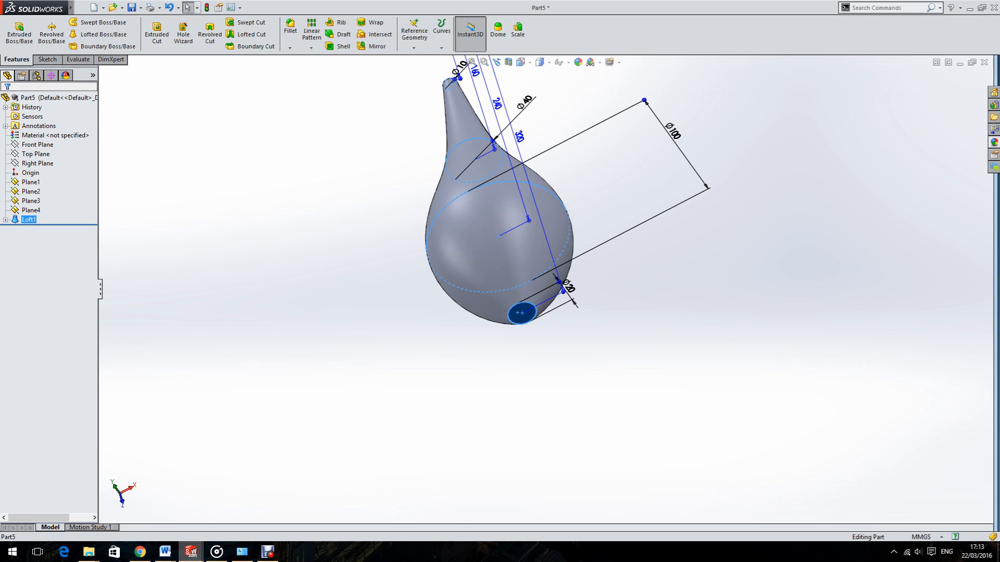
click(47, 59)
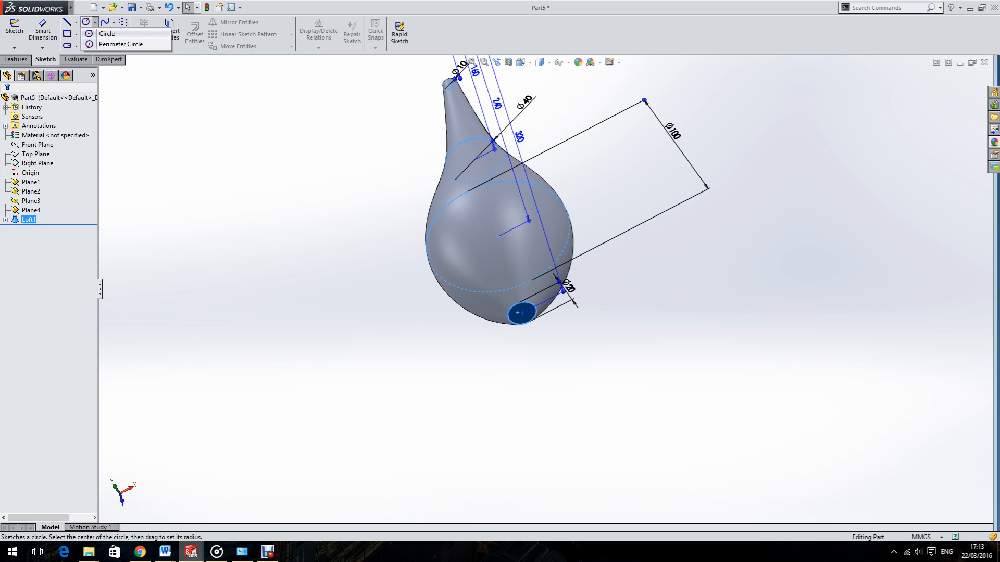
click(85, 22)
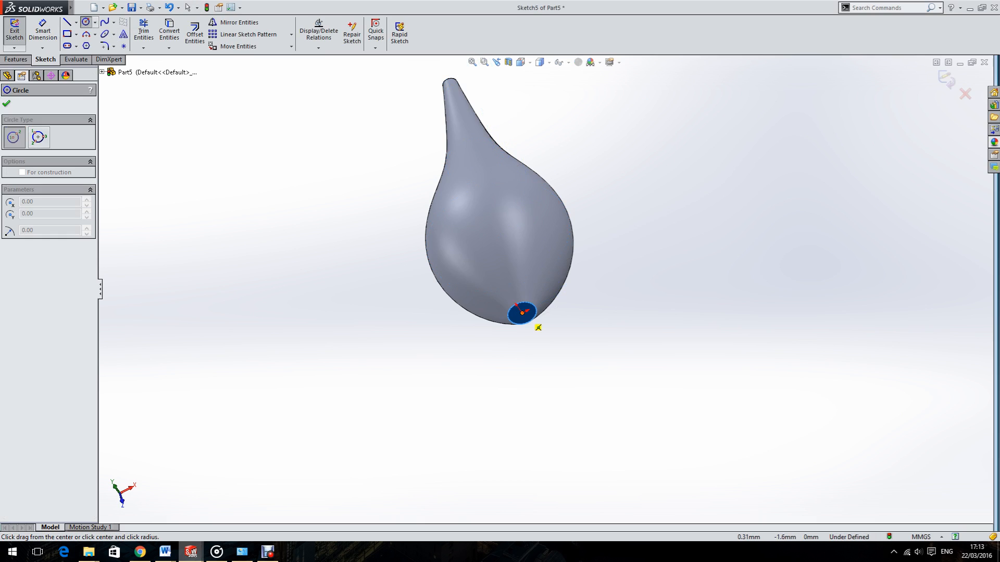
click(523, 311)
click(546, 410)
key(Escape)
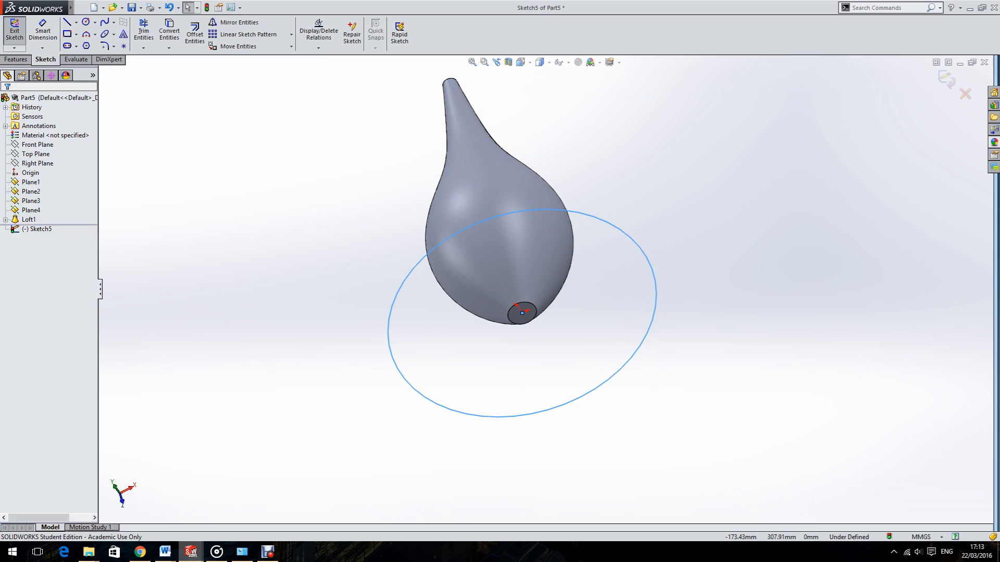
Dimension the circle on the end face with a diameter of 80 mm
click(42, 32)
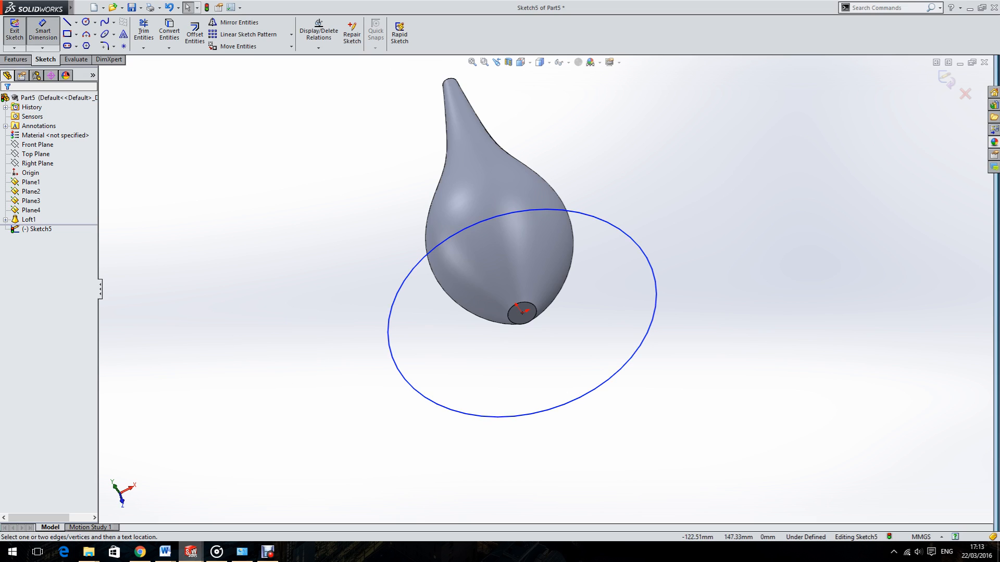
scroll(623, 300, up, 3)
scroll(623, 300, down, 4)
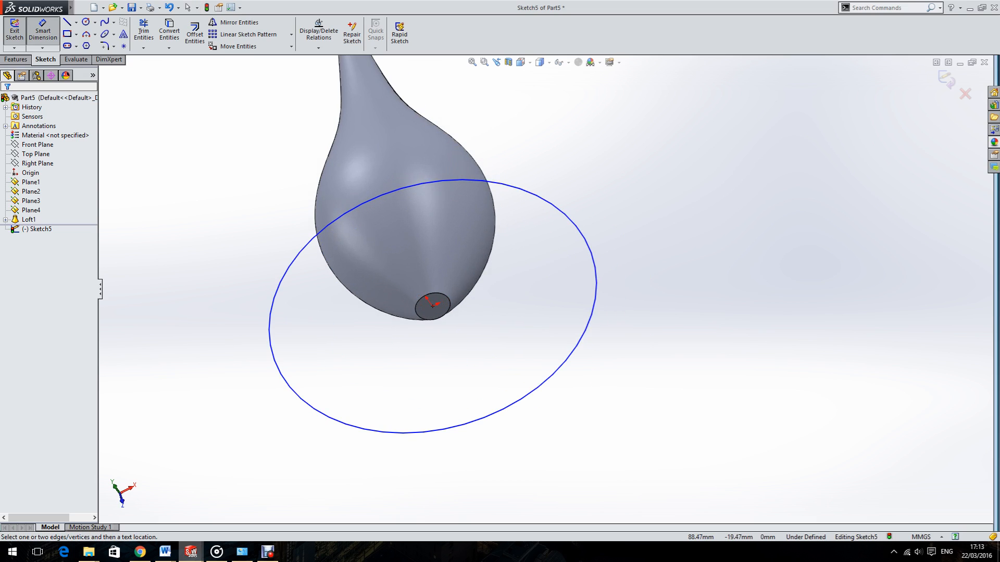
click(596, 297)
click(705, 231)
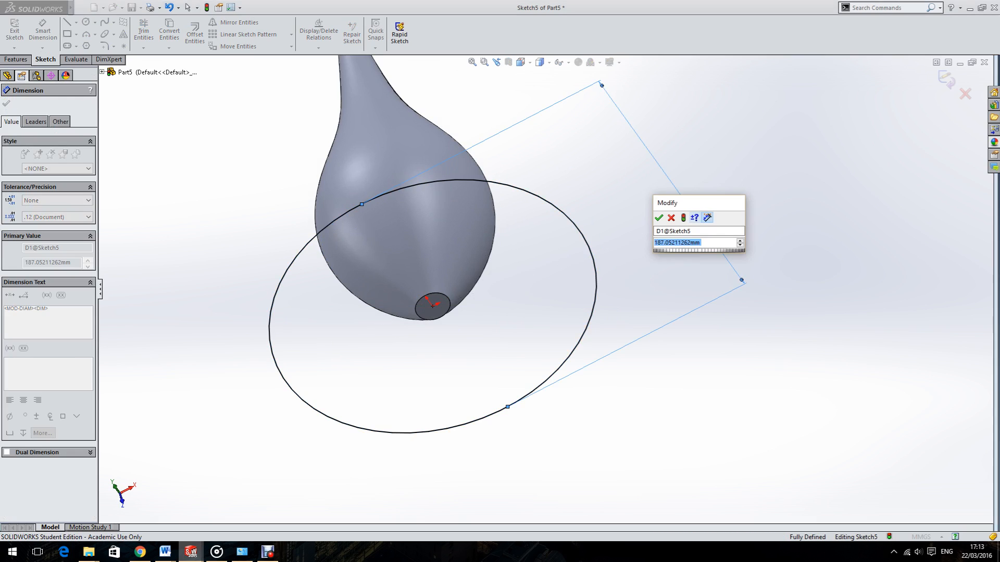
key(BackSpace)
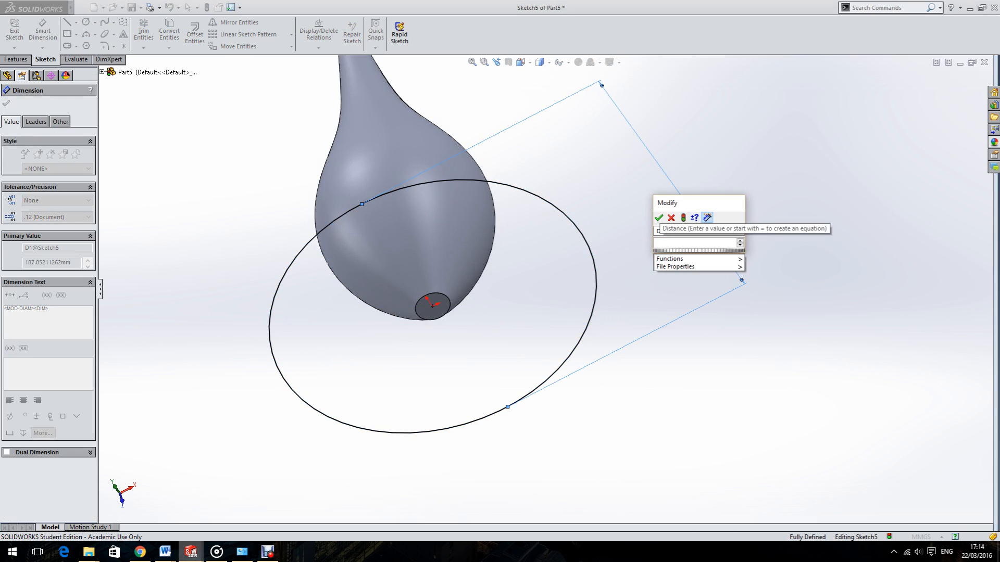
text(80)
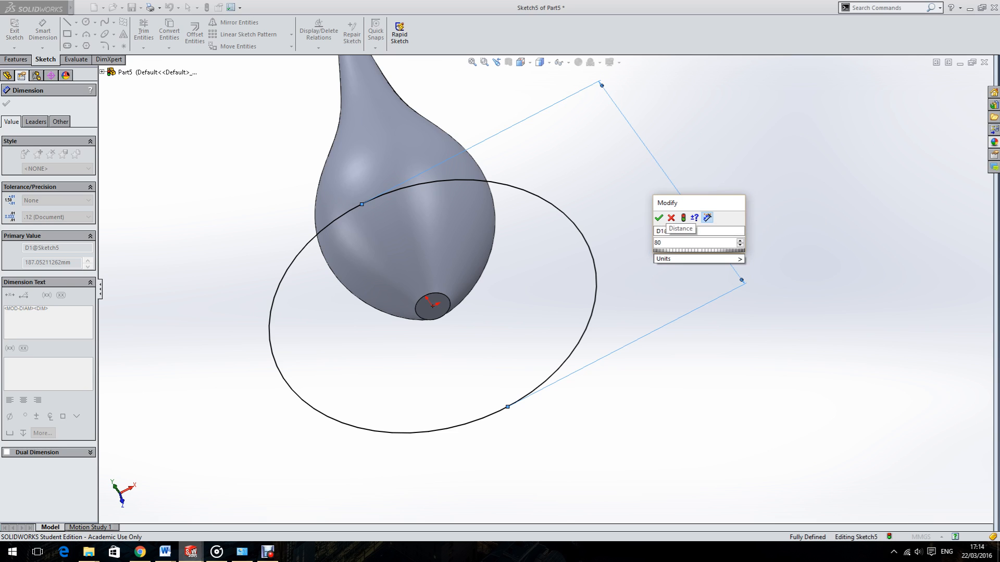
key(Return)
scroll(566, 266, up, 5)
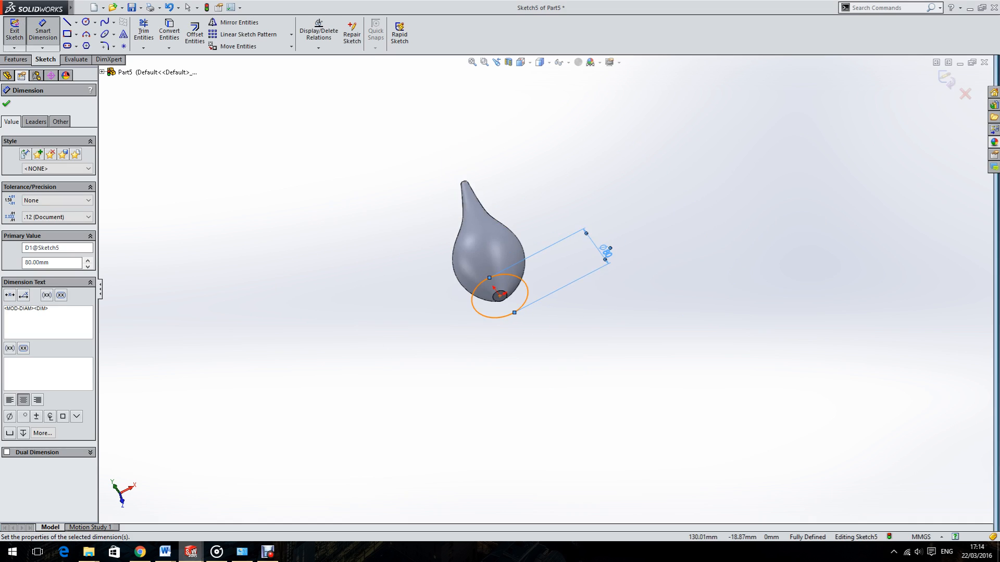
scroll(595, 257, down, 3)
click(6, 103)
Extrude the 80 mm circle as a 10 mm blind boss away from the bulb, merged with the lofted body
click(17, 59)
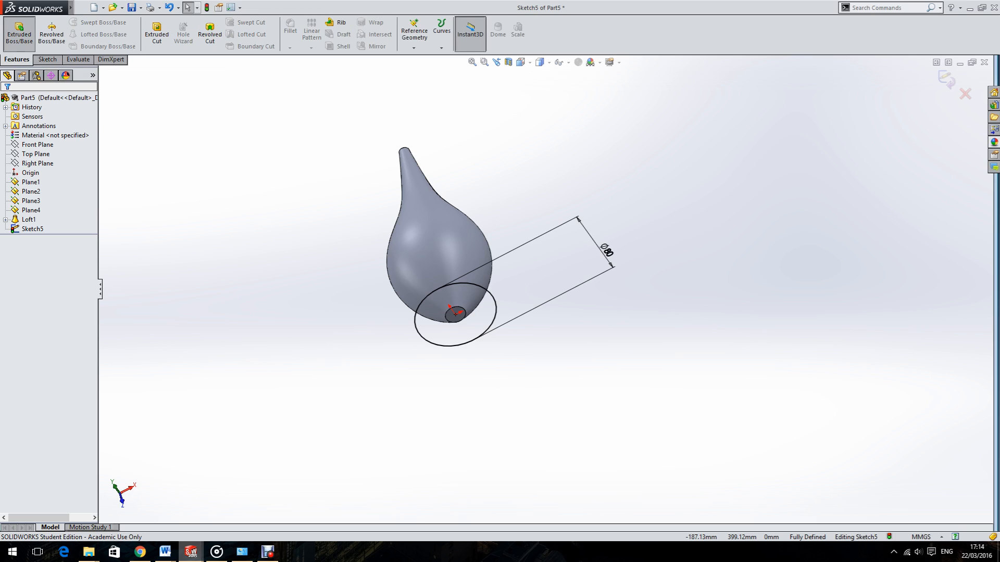
click(19, 32)
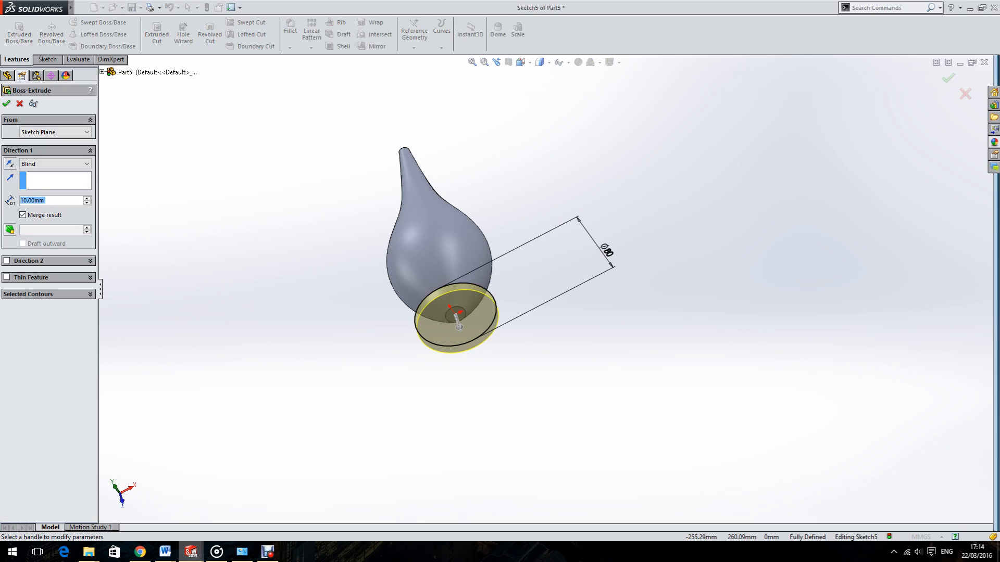
click(54, 201)
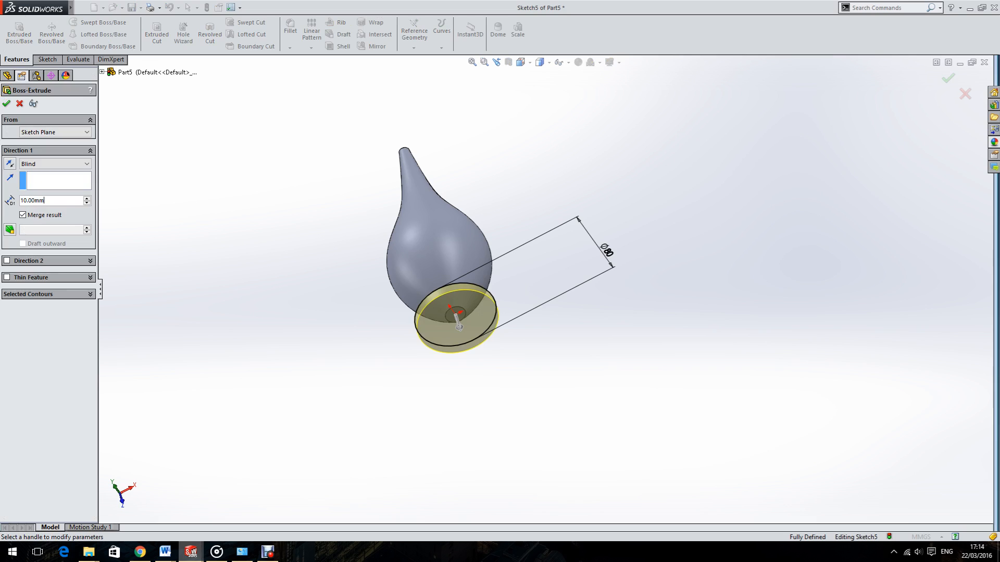
click(7, 104)
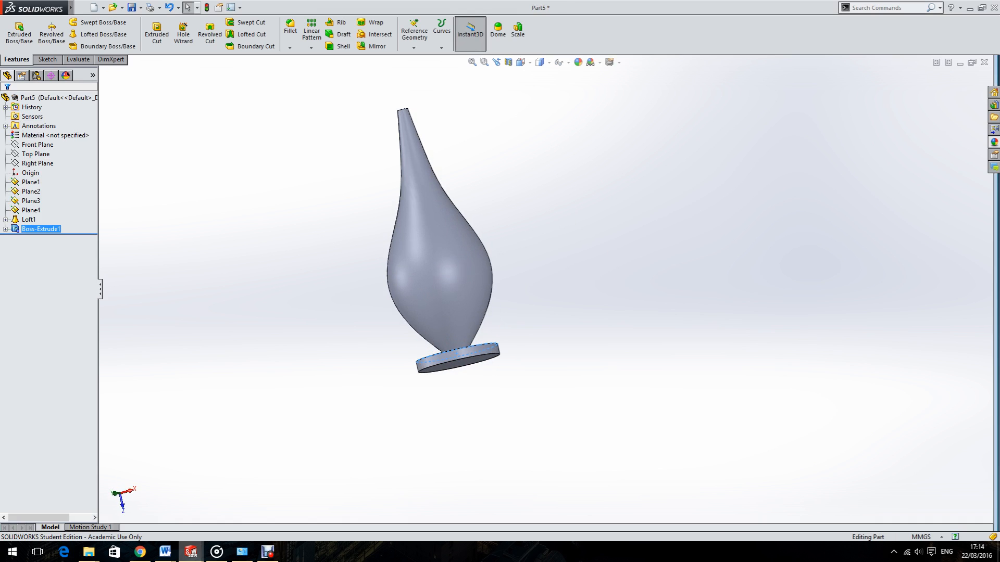
scroll(545, 289, up, 1)
key(Escape)
Create a reference plane offset 10 mm outward from the flat face at the loft's narrow tip
middle_drag(490, 271, 453, 296)
middle_drag(261, 287, 374, 344)
scroll(348, 292, down, 1)
middle_drag(489, 281, 513, 354)
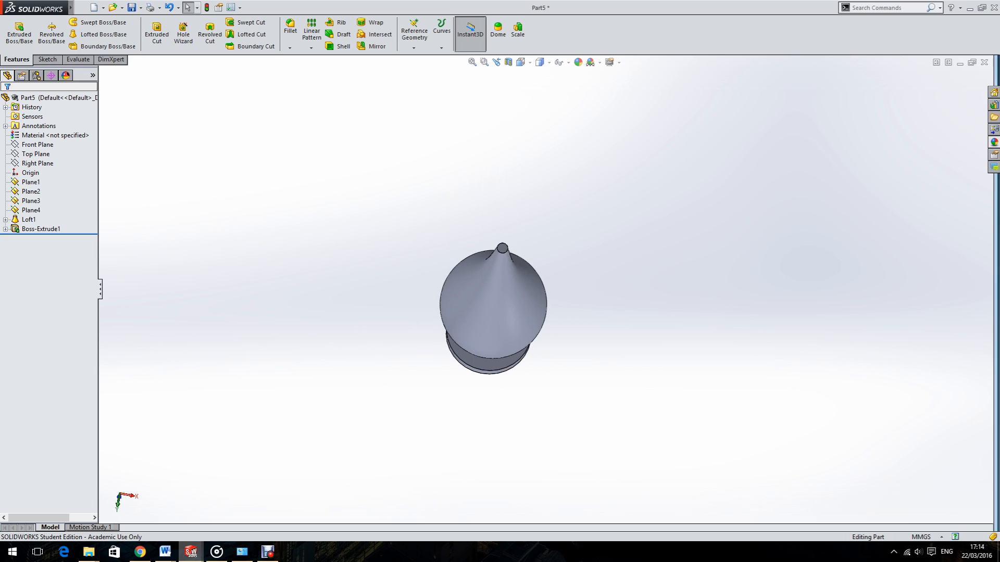
scroll(507, 243, down, 5)
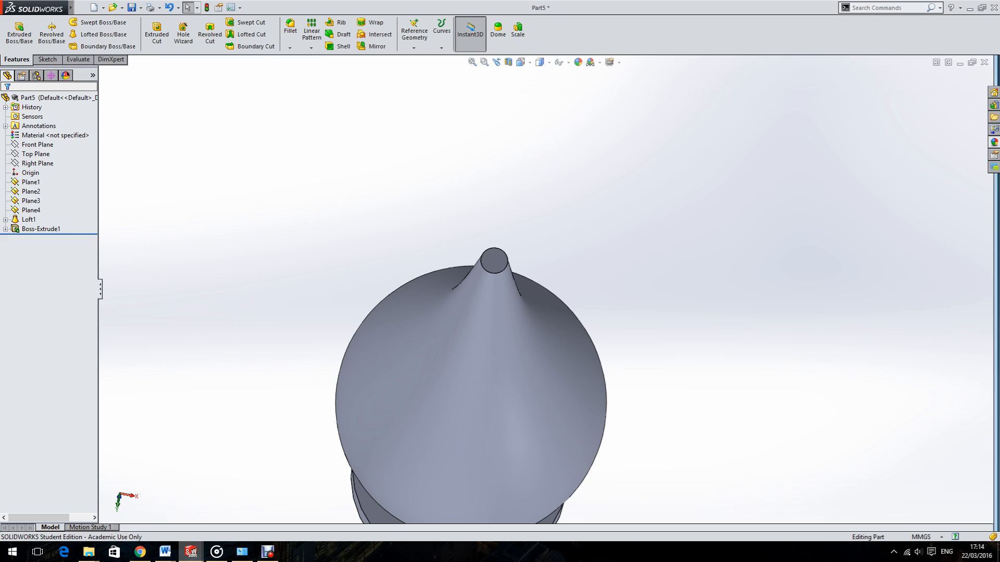
click(493, 259)
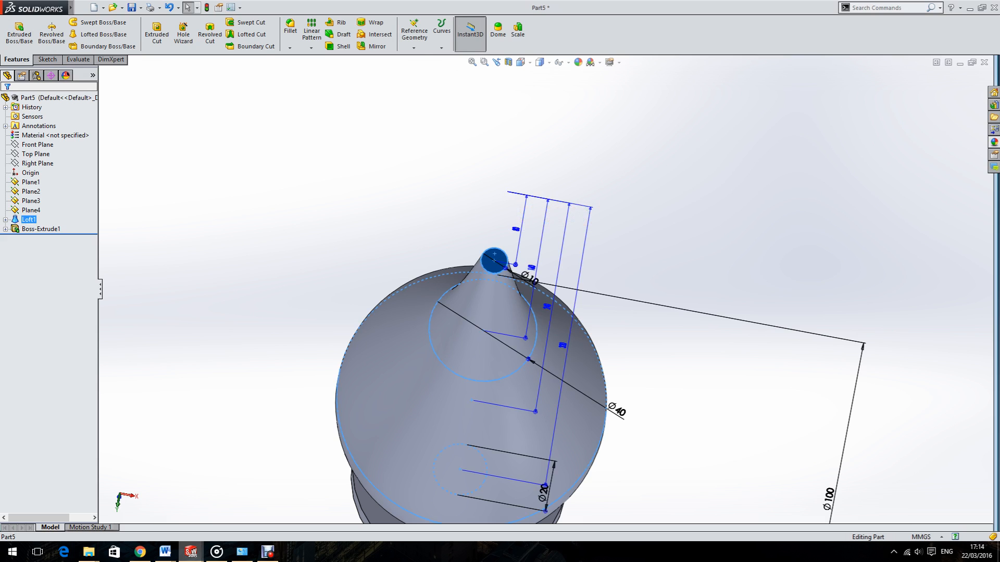
click(413, 40)
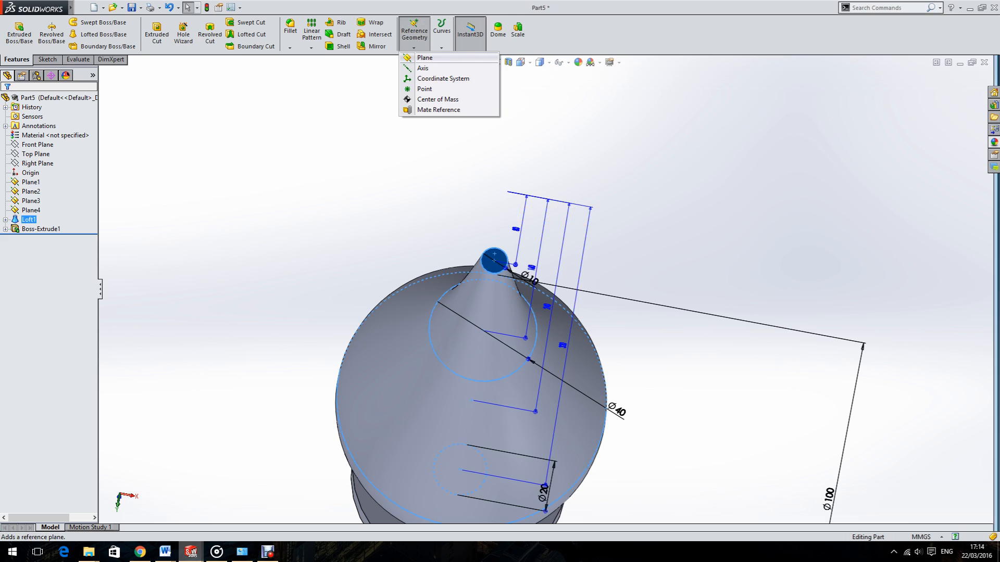
click(425, 57)
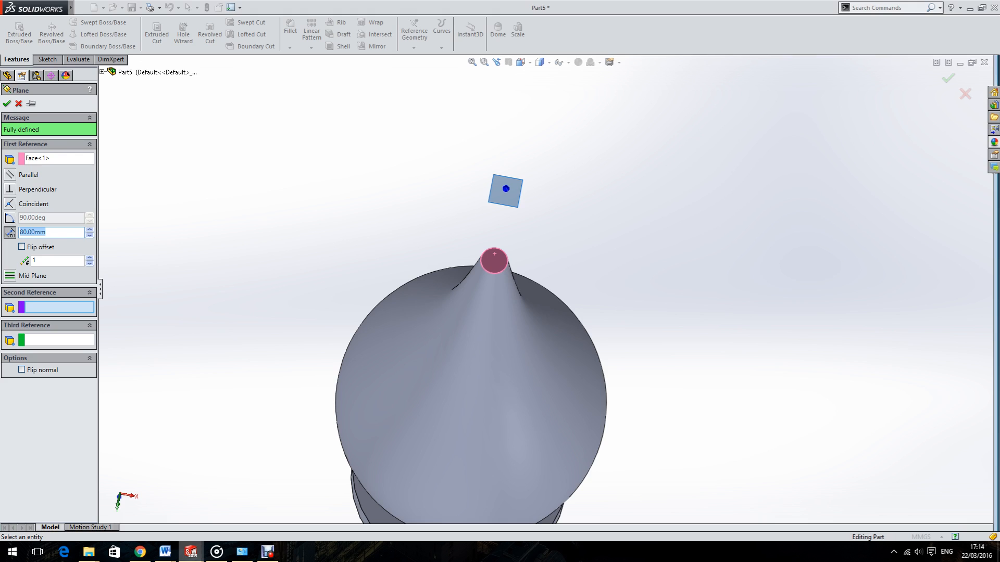
scroll(544, 288, up, 5)
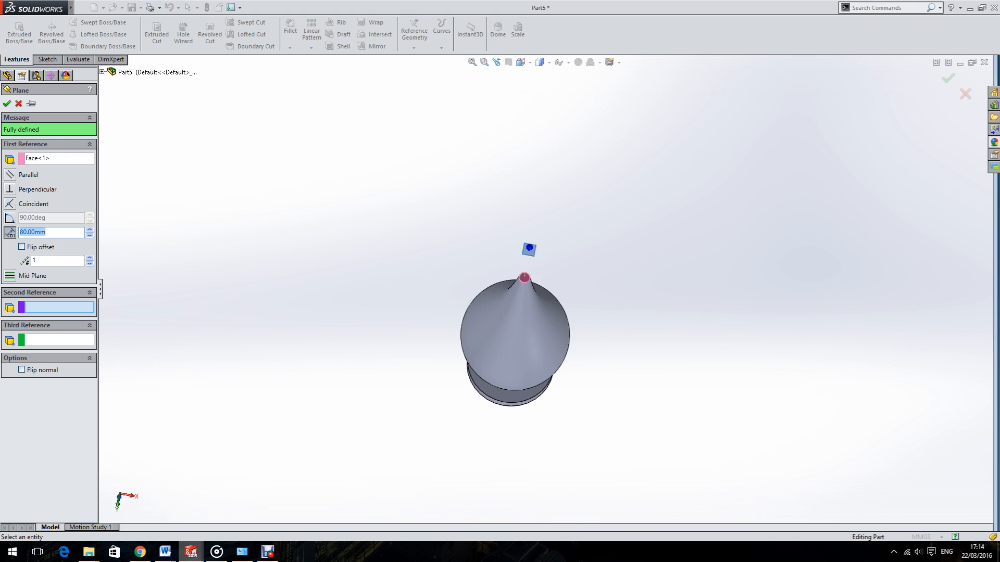
text(10)
key(Return)
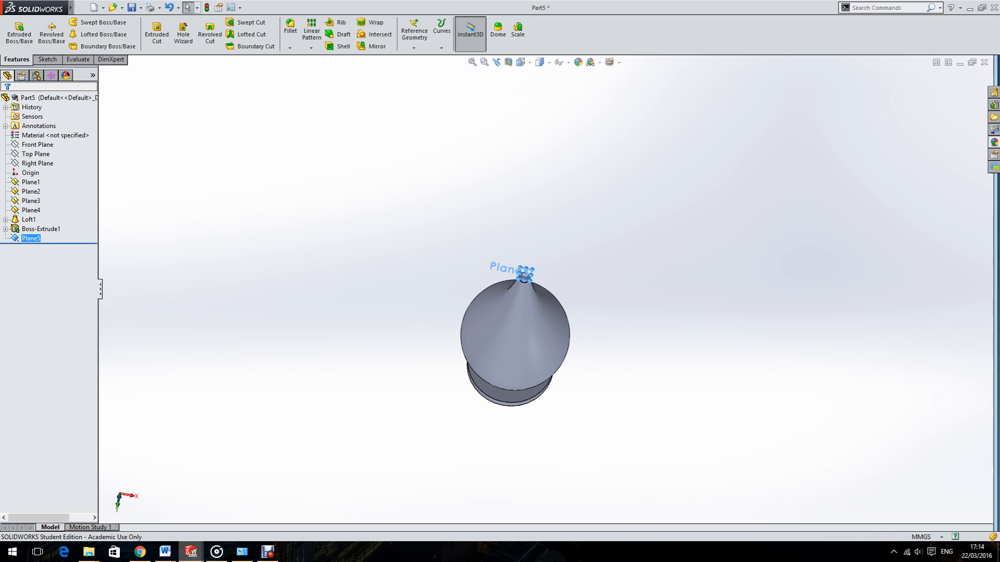
Start a sketch on the new offset plane and draw an origin-centred circle with a radius of about 16.6 mm
scroll(522, 300, down, 3)
middle_drag(522, 301, 562, 278)
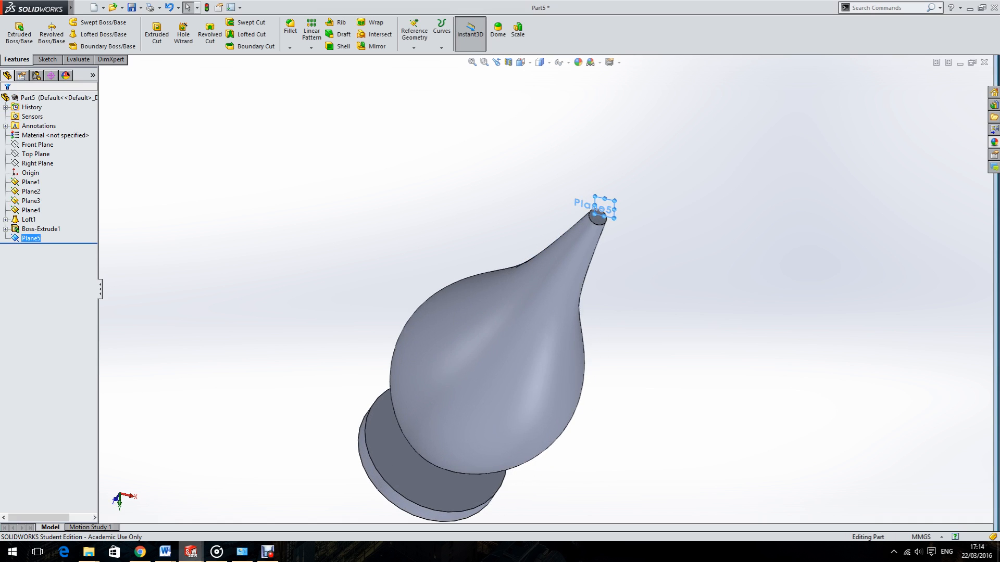
scroll(615, 193, down, 2)
click(46, 59)
click(15, 31)
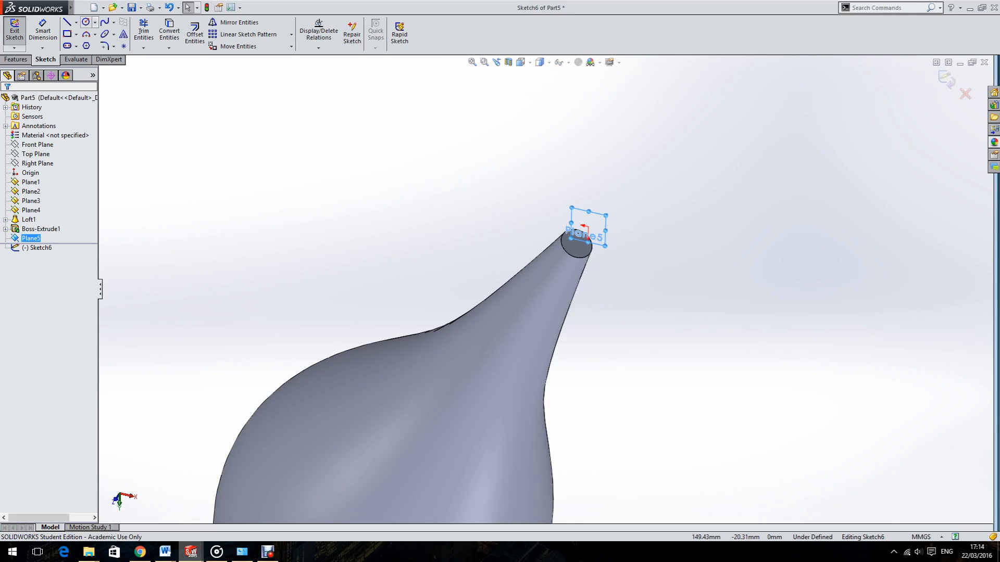
click(95, 22)
click(107, 33)
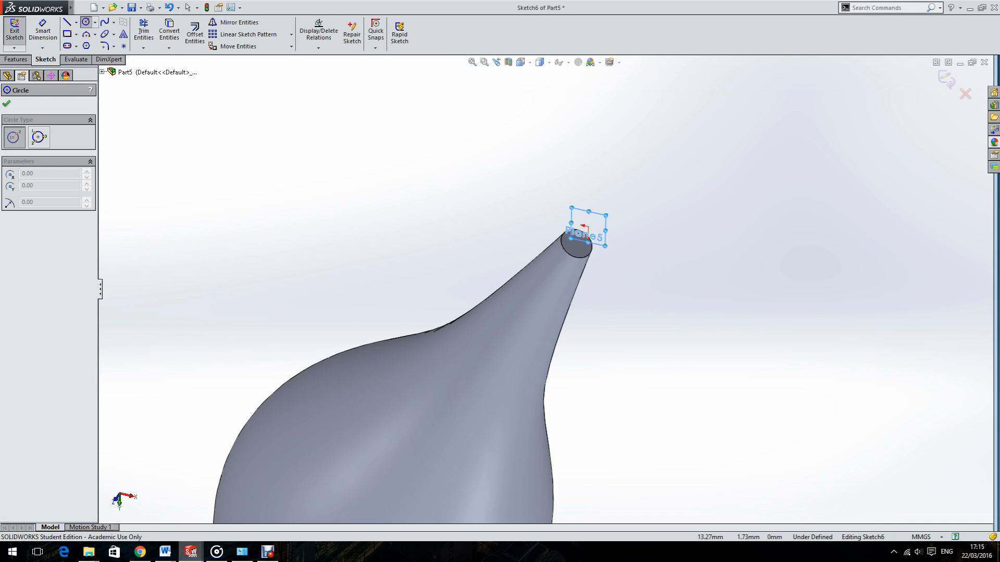
scroll(625, 258, down, 2)
click(605, 242)
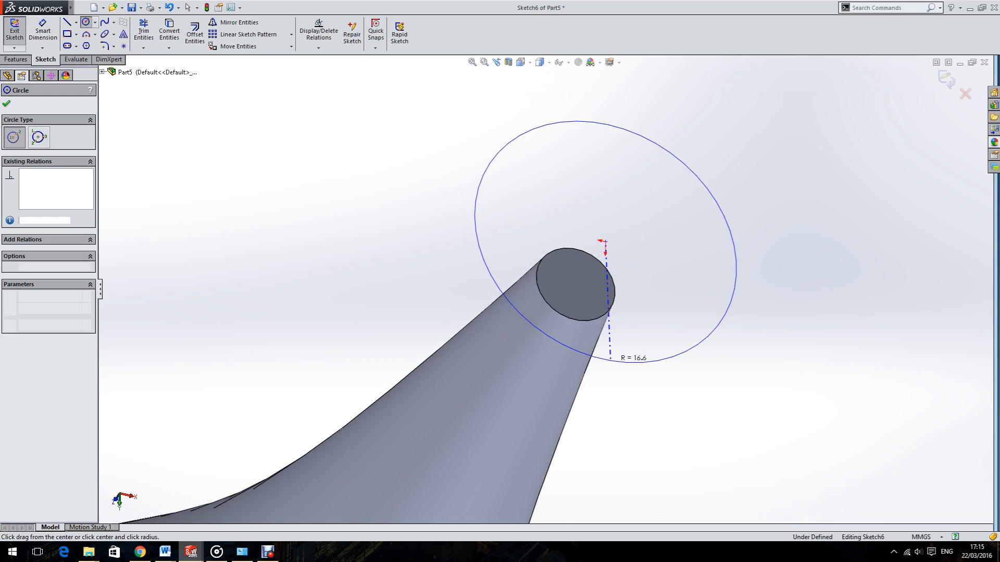
click(602, 358)
Dimension the circle above the narrow tip with a diameter of 50 mm
click(43, 31)
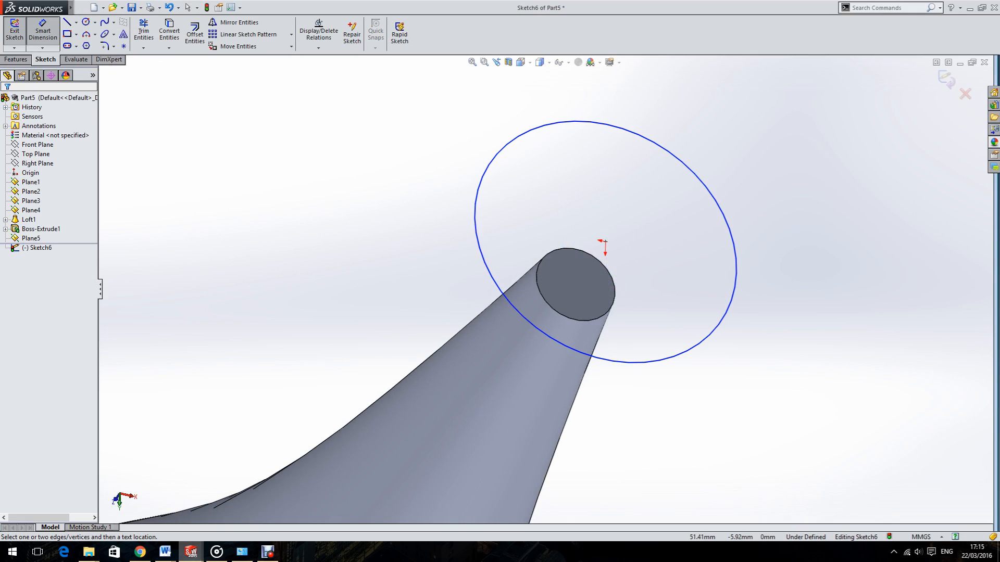
click(694, 160)
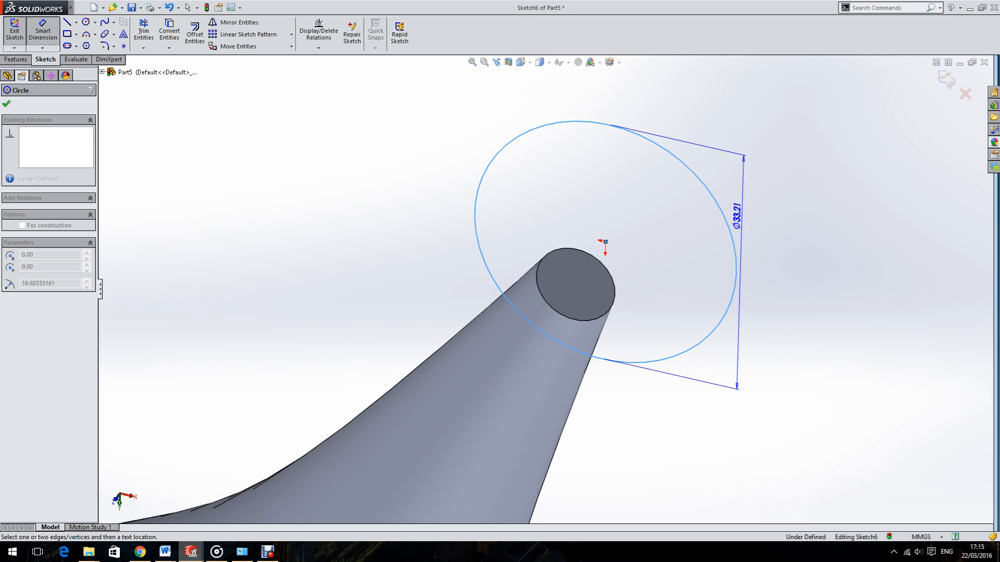
click(789, 224)
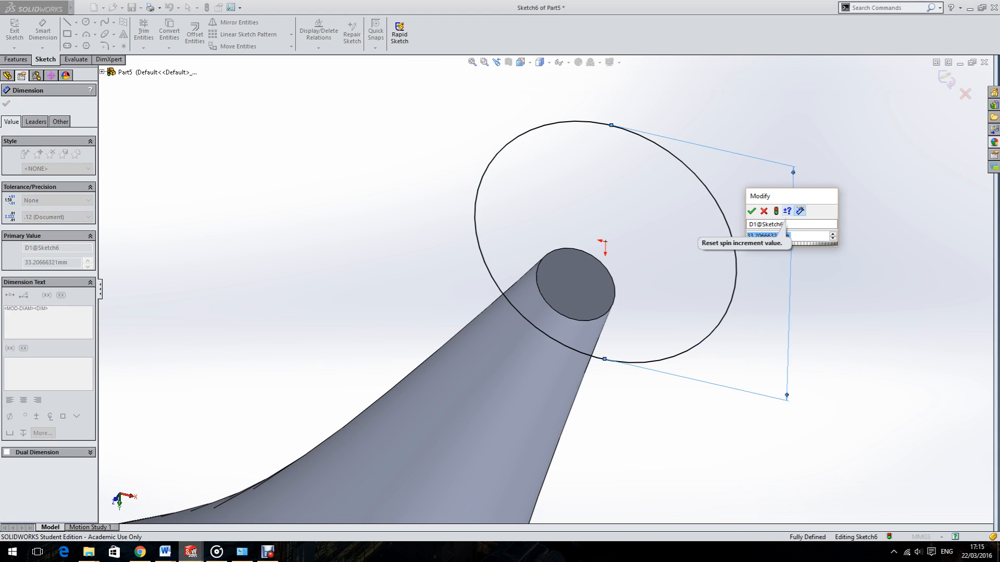
text(=)
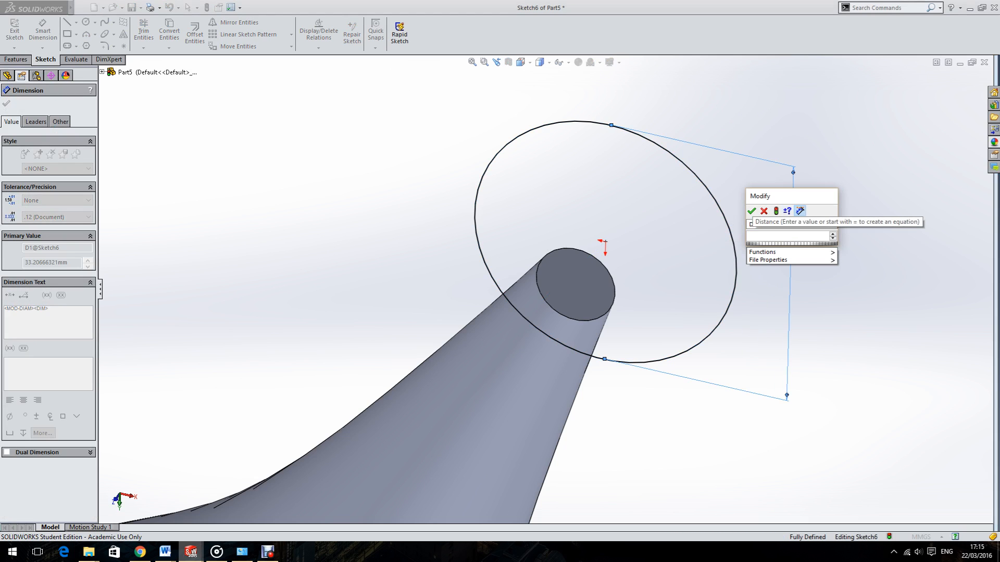
text(50)
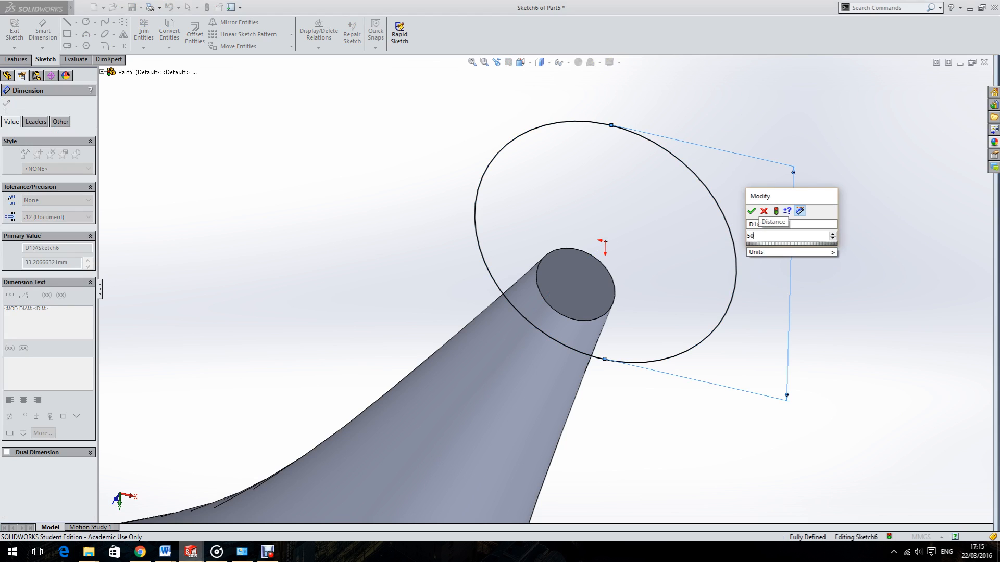
key(Return)
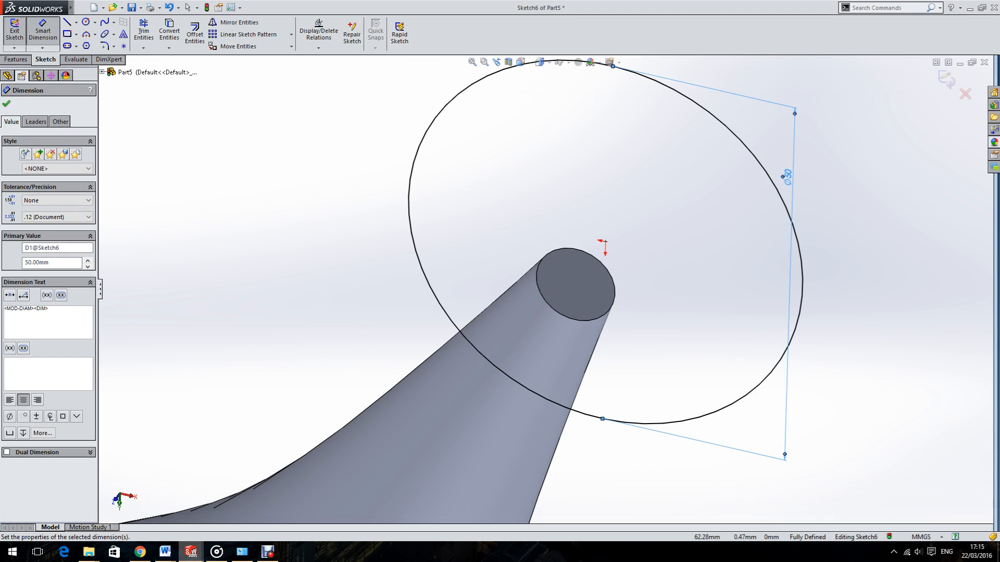
click(6, 103)
scroll(472, 309, up, 8)
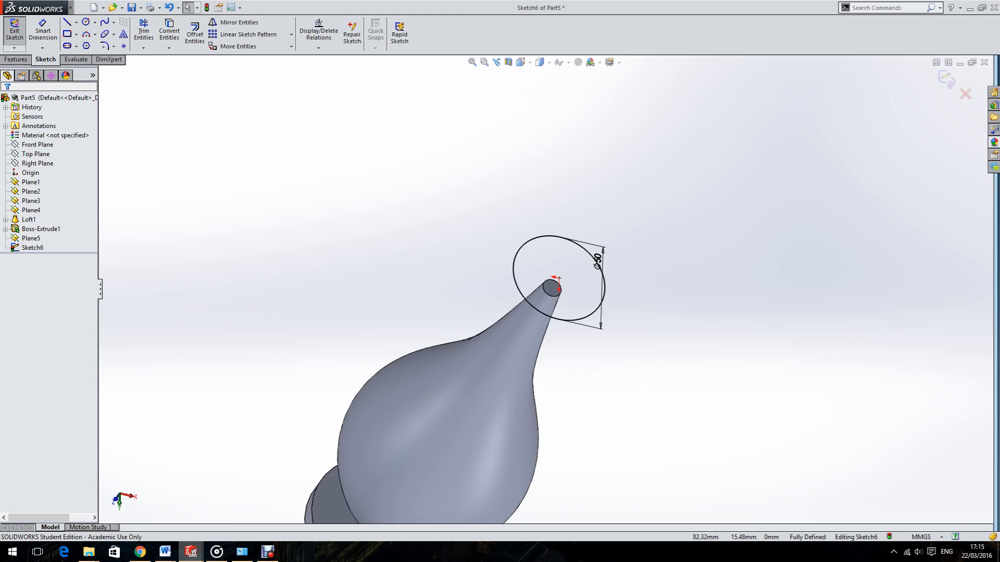
middle_drag(513, 355, 504, 331)
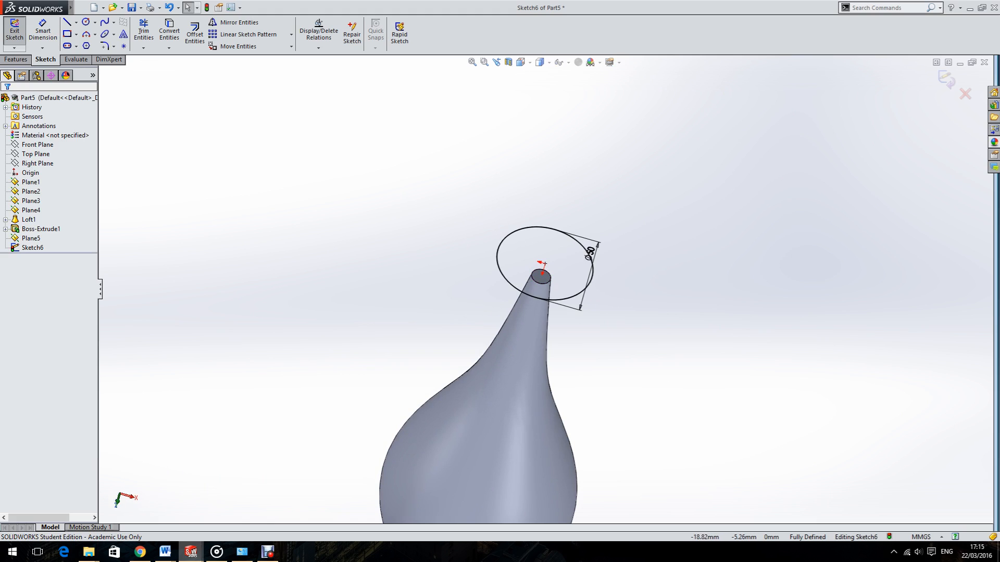
Loft between the 50 mm circle and the narrow tip's flat face, merged with the body, with the connector points aligned on one side
mouse_move(592, 250)
middle_down()
mouse_move(602, 283)
mouse_move(620, 285)
middle_up()
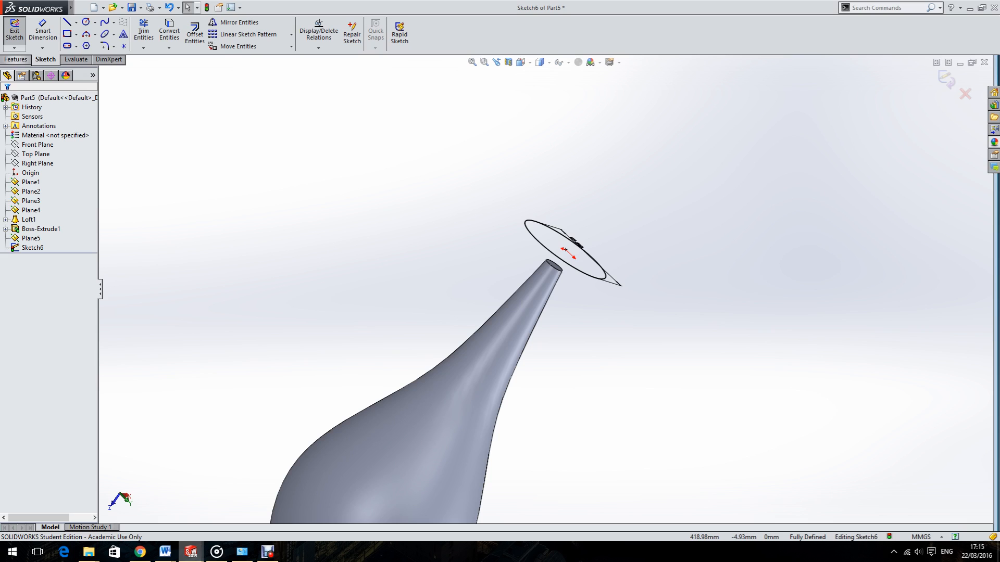
click(946, 80)
click(16, 59)
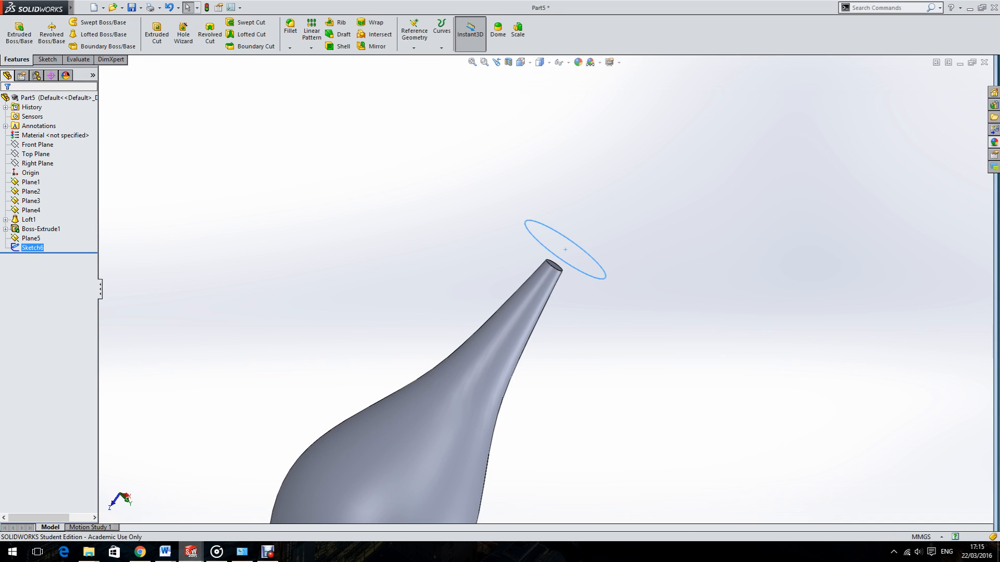
click(101, 34)
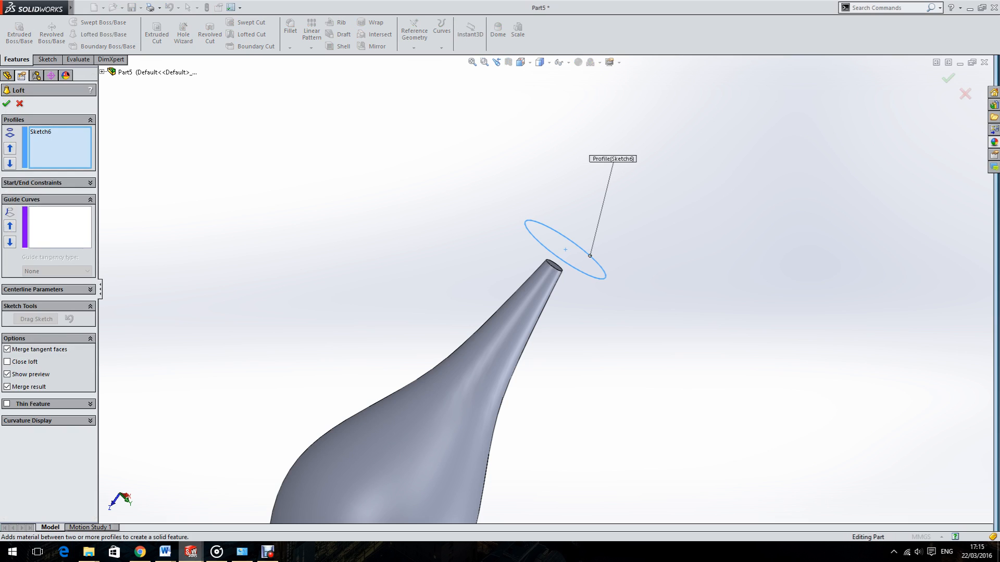
scroll(562, 267, down, 5)
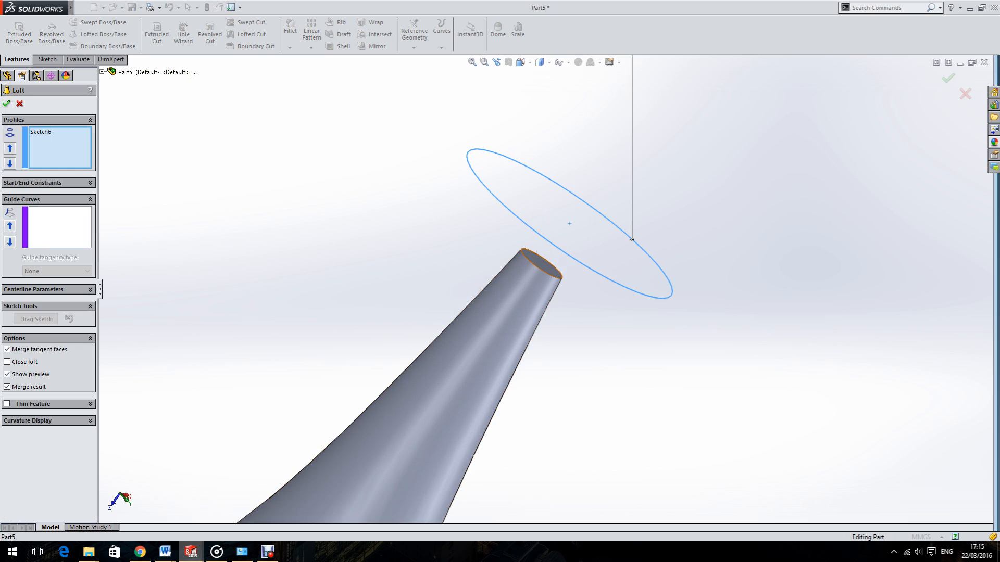
click(541, 263)
scroll(544, 287, up, 5)
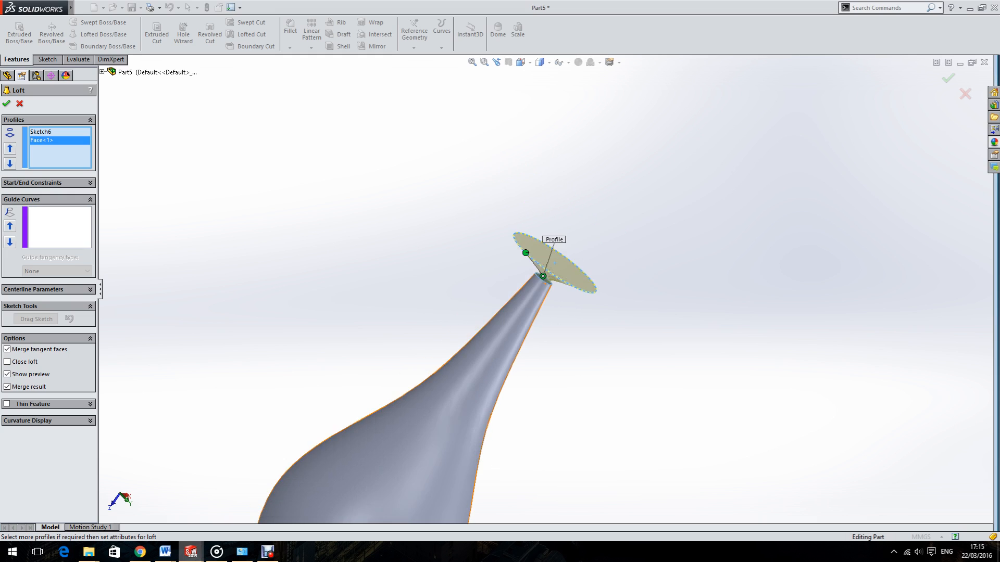
scroll(552, 271, down, 4)
drag(530, 284, 516, 278)
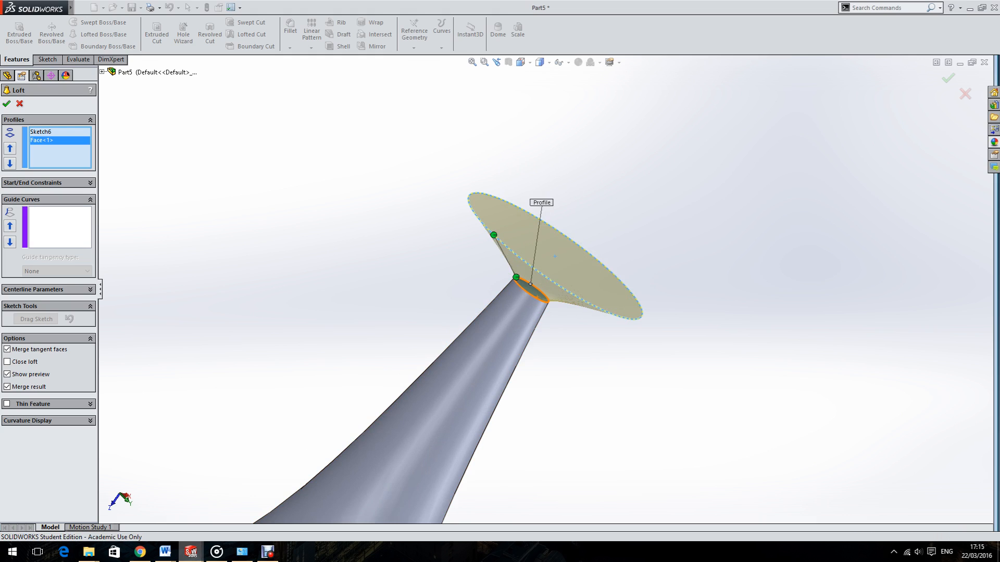
click(6, 104)
Examine the flared loft at the tip and the overall shape of the solid from several angles
scroll(546, 289, up, 5)
click(599, 312)
middle_drag(599, 312, 619, 349)
scroll(619, 350, up, 5)
scroll(619, 351, down, 3)
scroll(620, 351, up, 5)
scroll(474, 317, down, 3)
middle_drag(500, 312, 492, 353)
scroll(502, 239, down, 5)
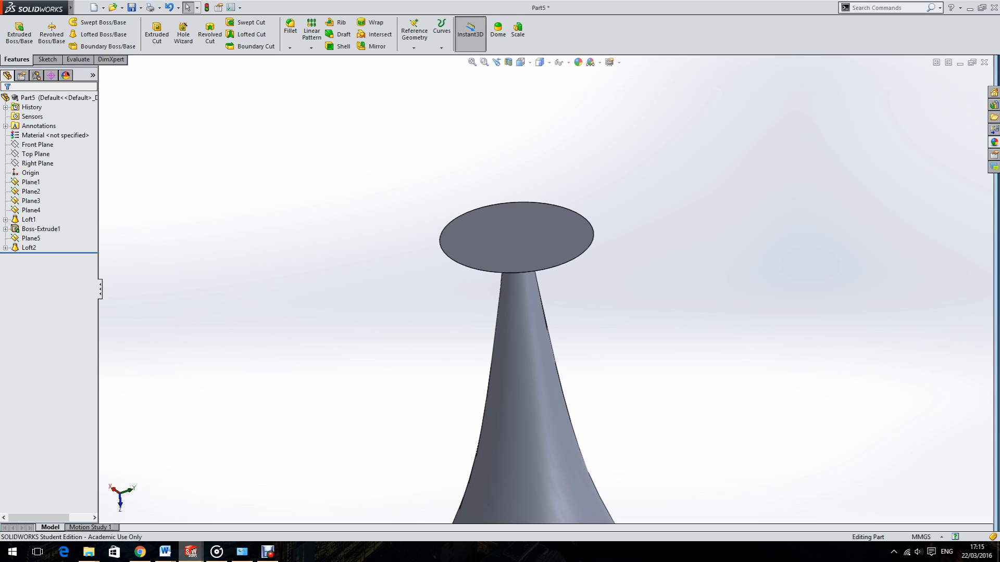
middle_drag(502, 238, 498, 289)
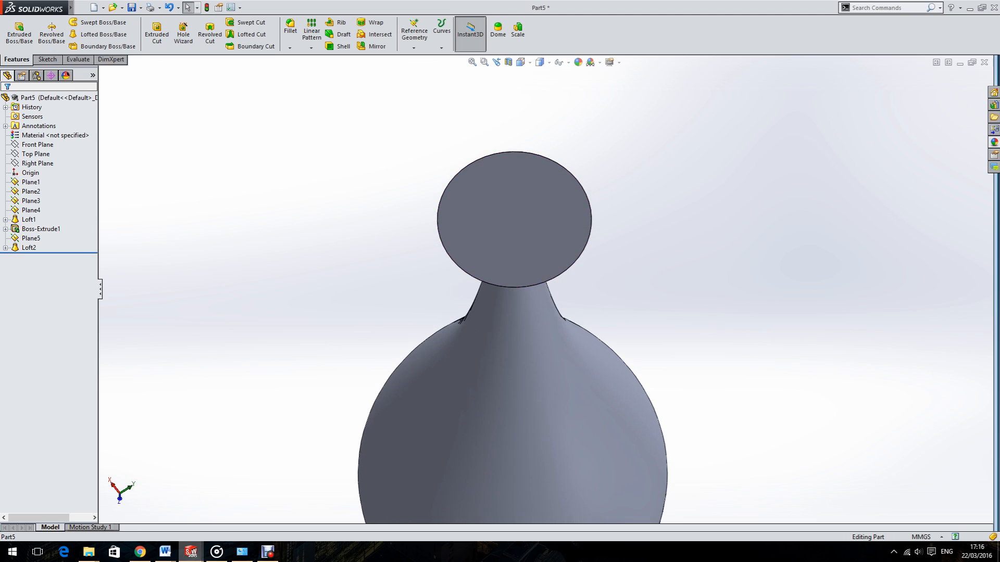
scroll(541, 289, up, 5)
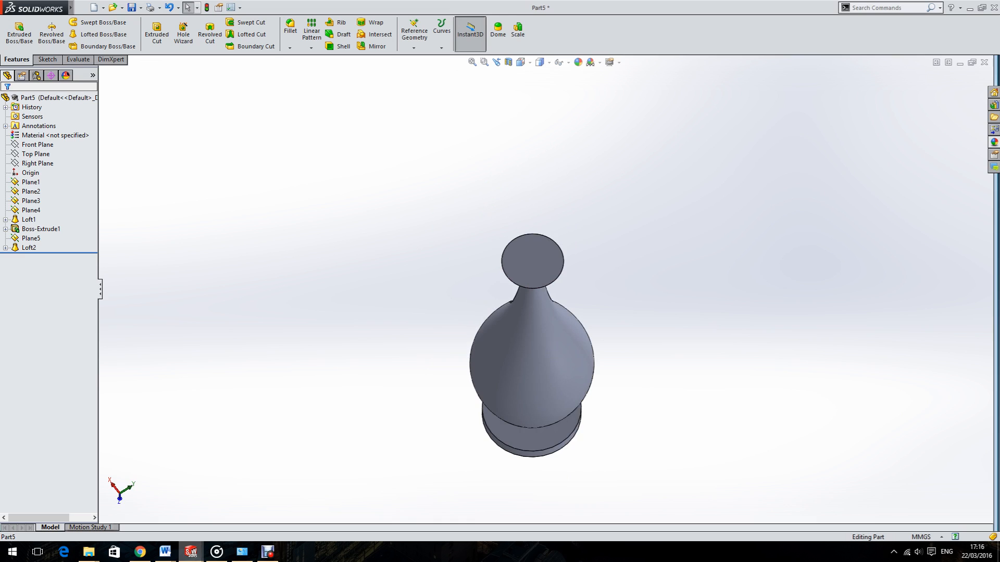
Shell the solid with a 2 mm wall thickness, removing the flat face of the flared end
scroll(542, 257, down, 3)
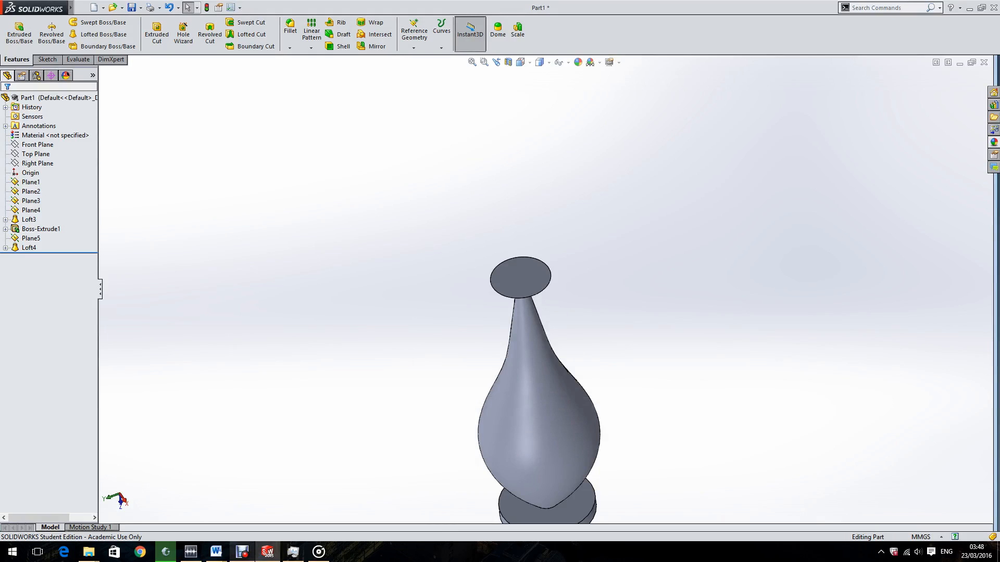
click(336, 46)
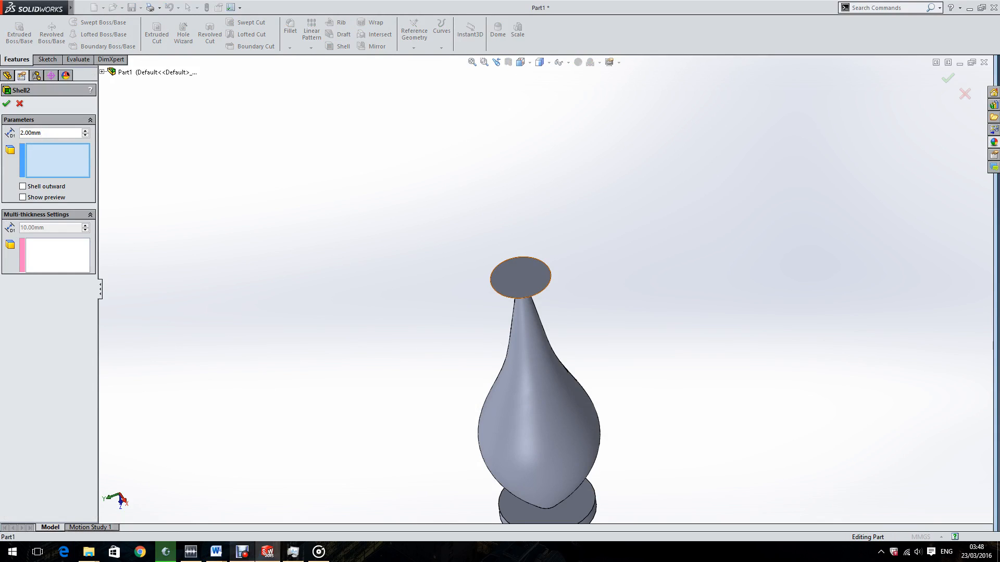
click(513, 283)
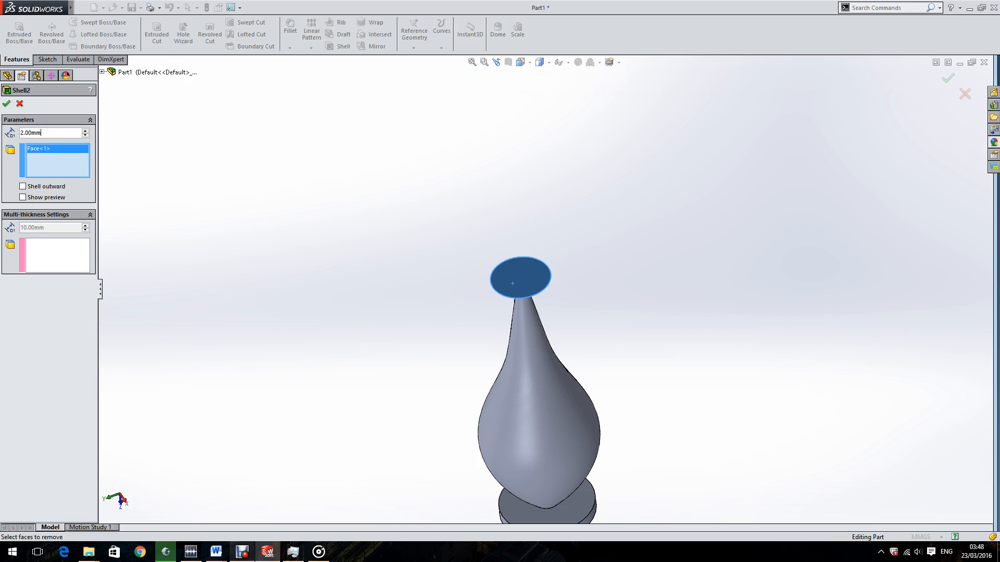
click(6, 103)
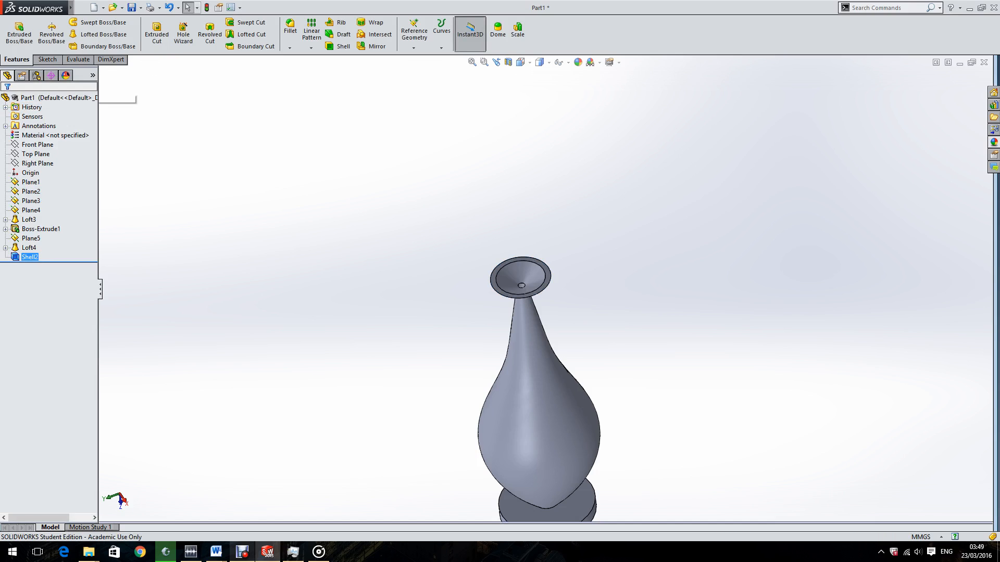
Inspect the hollowed opening inside the flared mouth and the exterior of the shelled vase
middle_drag(506, 251, 527, 305)
scroll(526, 305, down, 7)
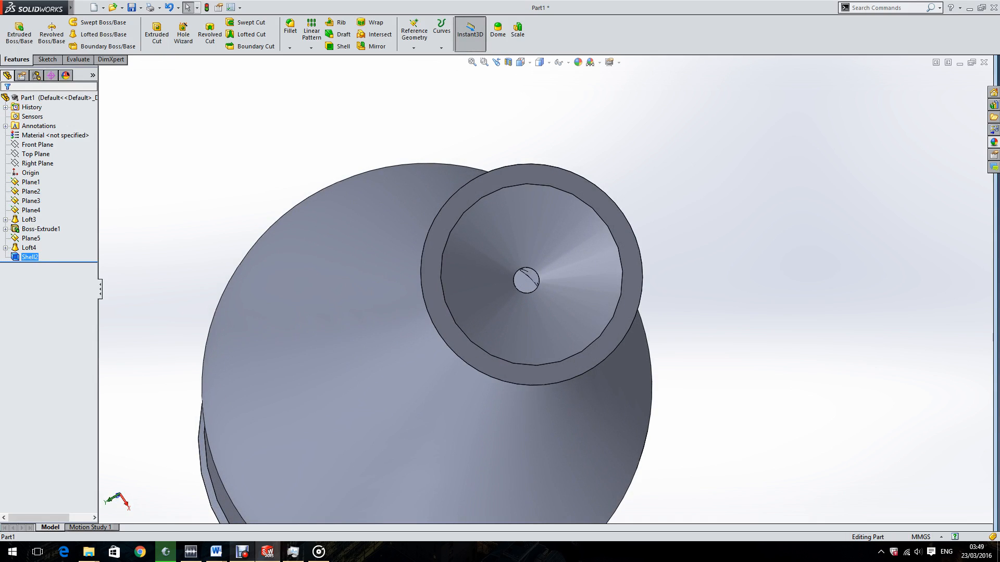
middle_drag(526, 280, 589, 281)
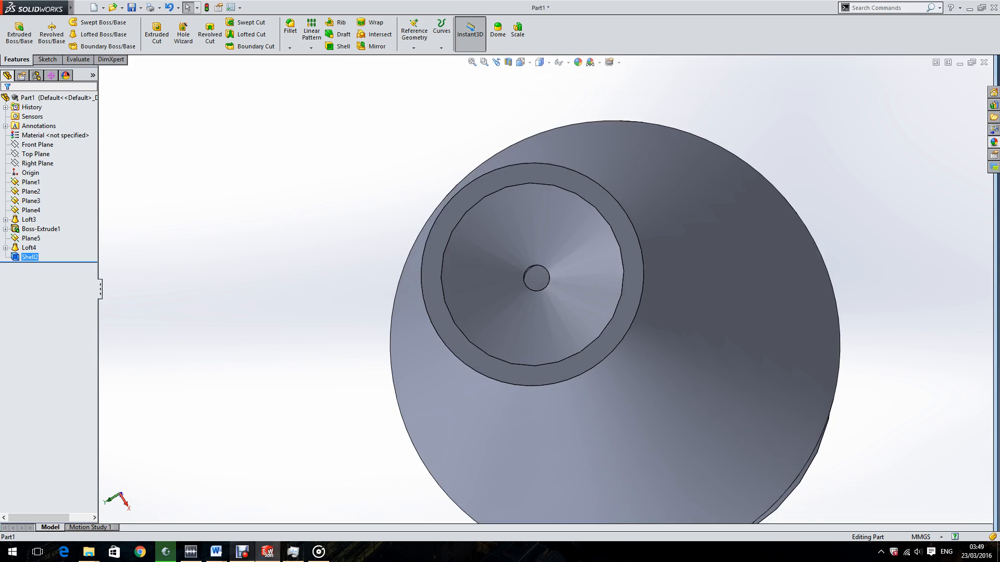
middle_drag(484, 270, 550, 207)
scroll(541, 288, down, 5)
scroll(546, 290, up, 11)
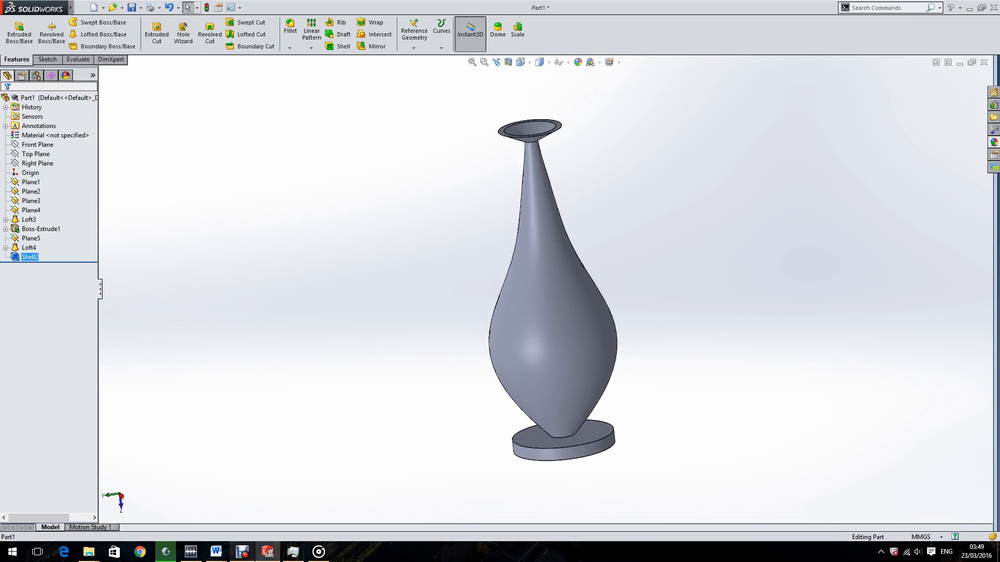
scroll(546, 286, up, 1)
scroll(607, 164, down, 1)
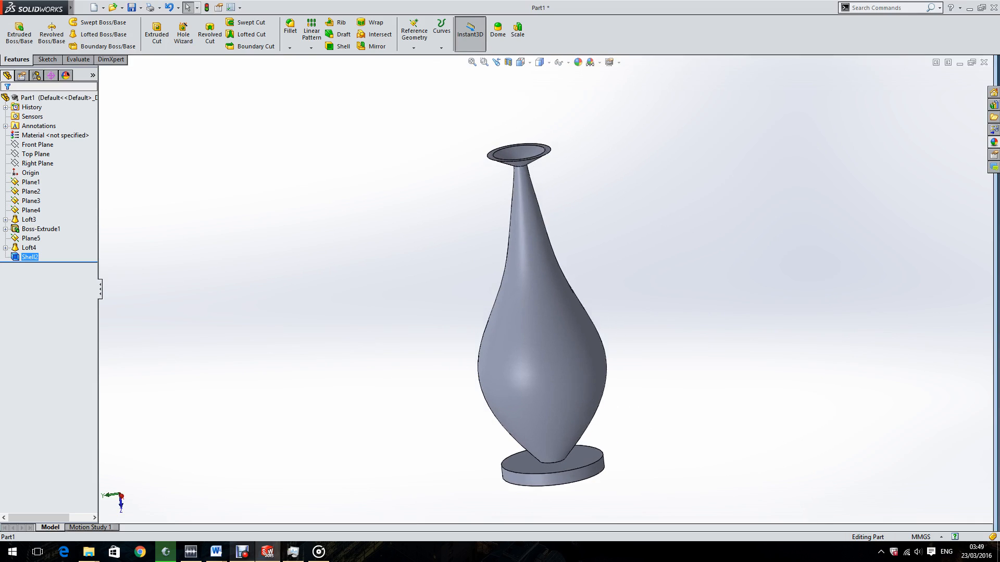
scroll(607, 164, up, 1)
Apply the fabric appearance carpet color4 to the entire vase body and check it from several angles
click(994, 142)
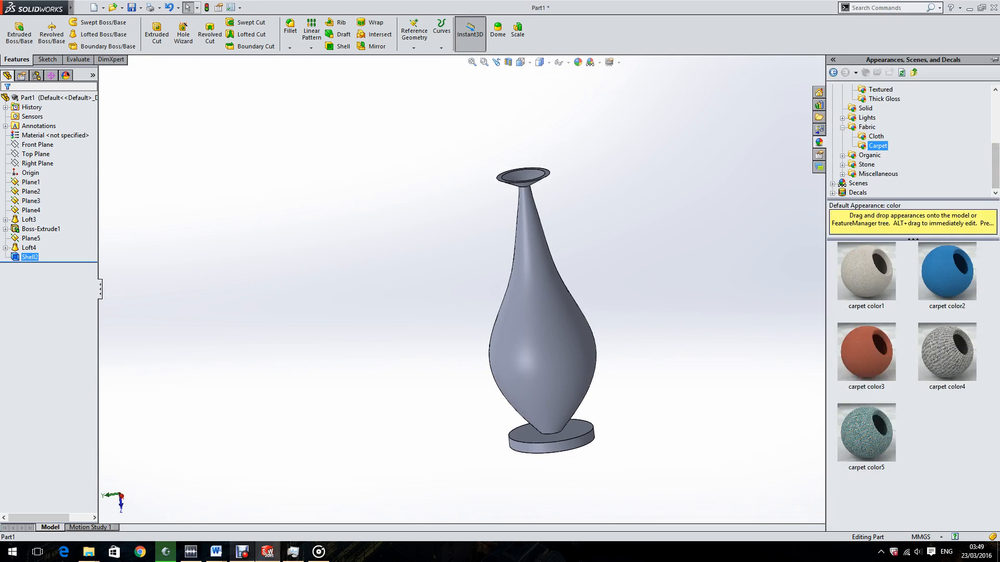
click(876, 137)
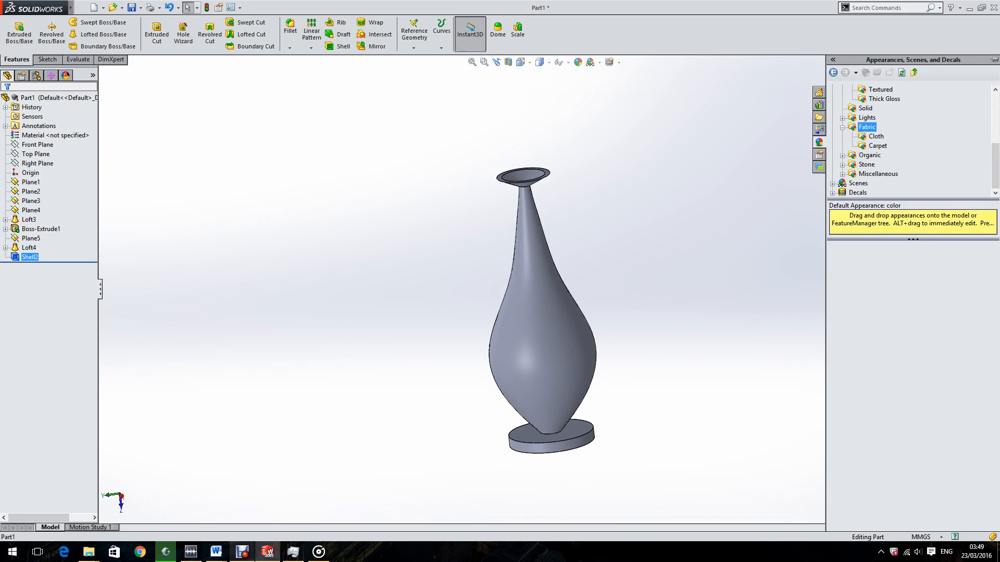
click(878, 146)
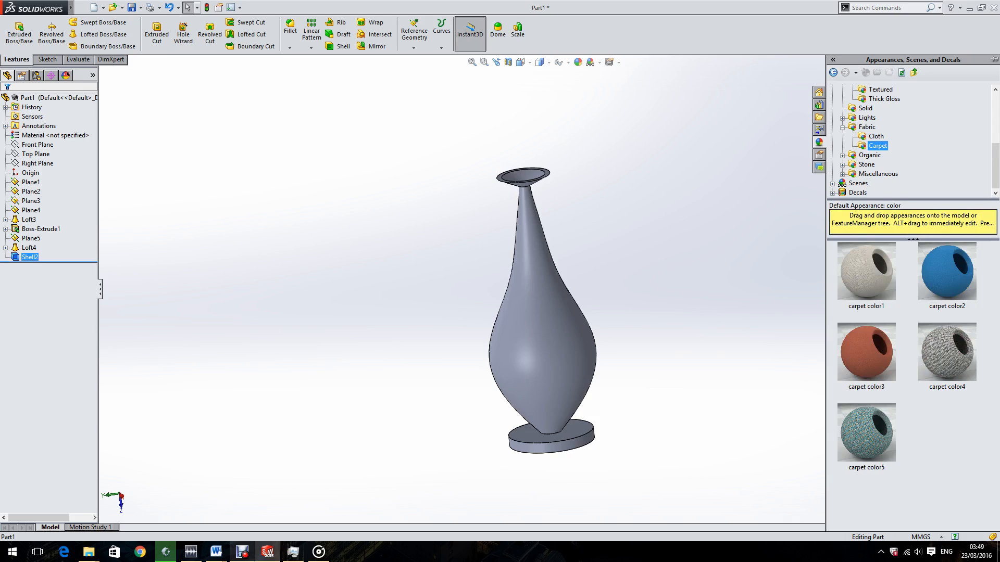
click(946, 353)
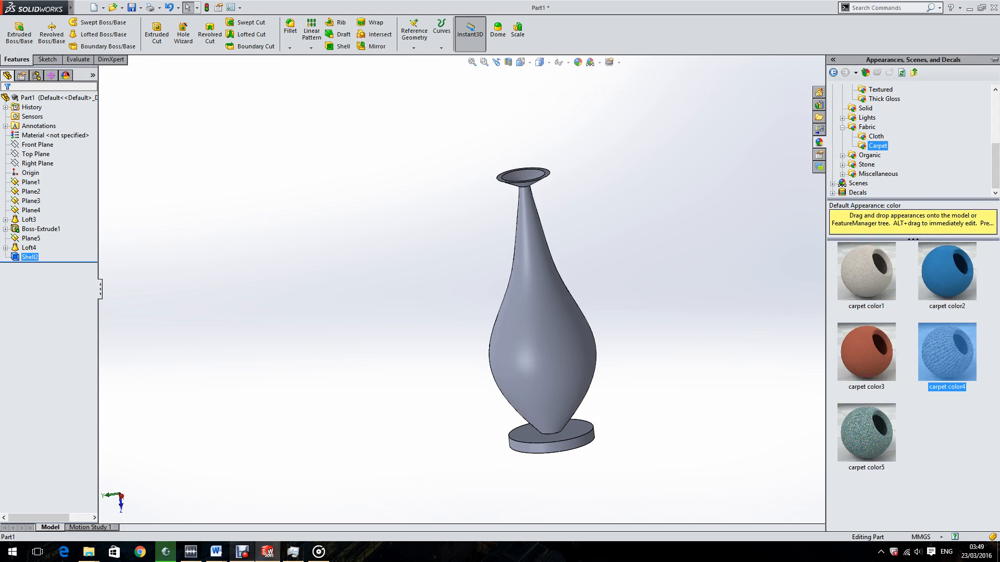
drag(947, 352, 534, 344)
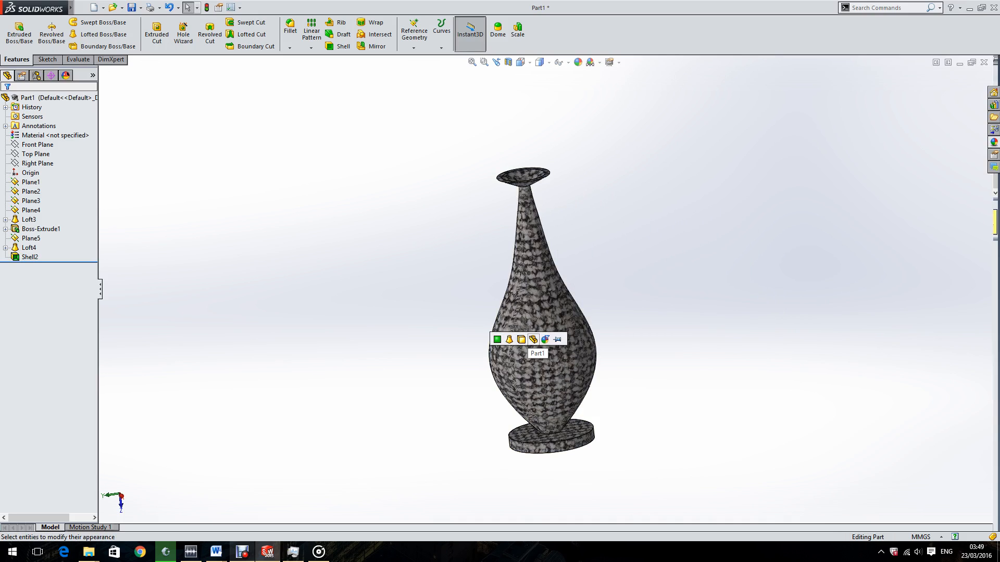
click(521, 339)
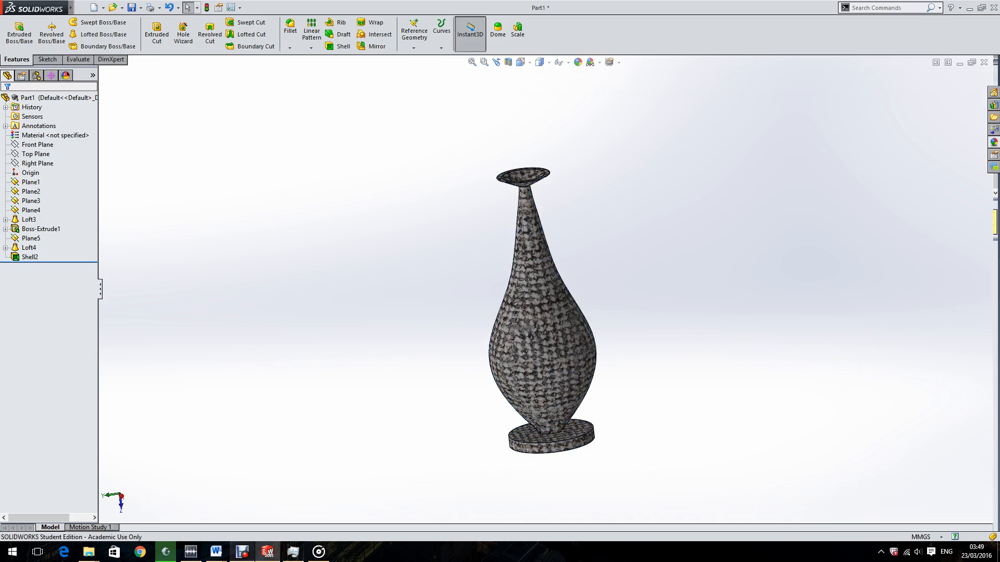
scroll(525, 298, up, 2)
scroll(560, 276, down, 3)
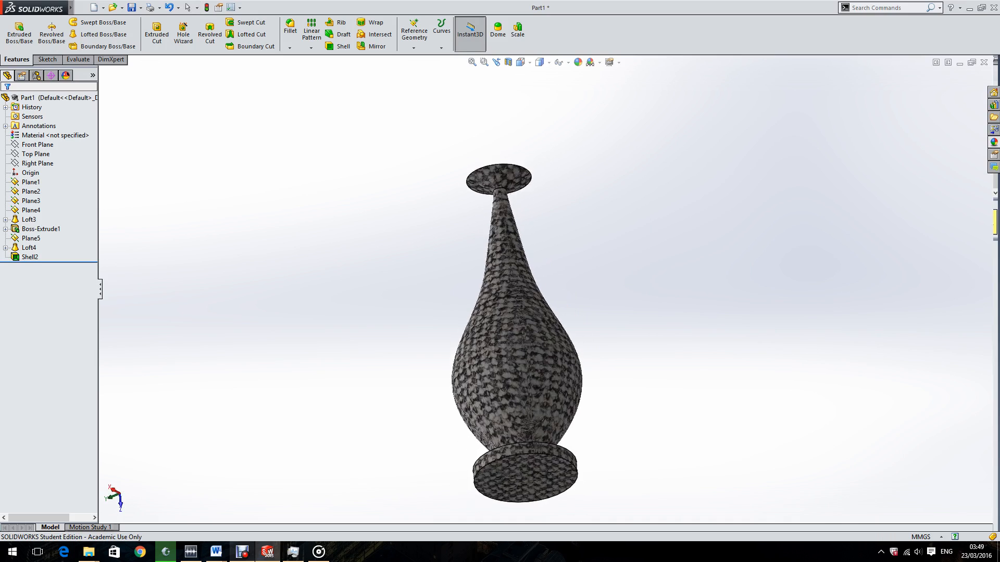
scroll(546, 290, up, 5)
scroll(507, 305, down, 2)
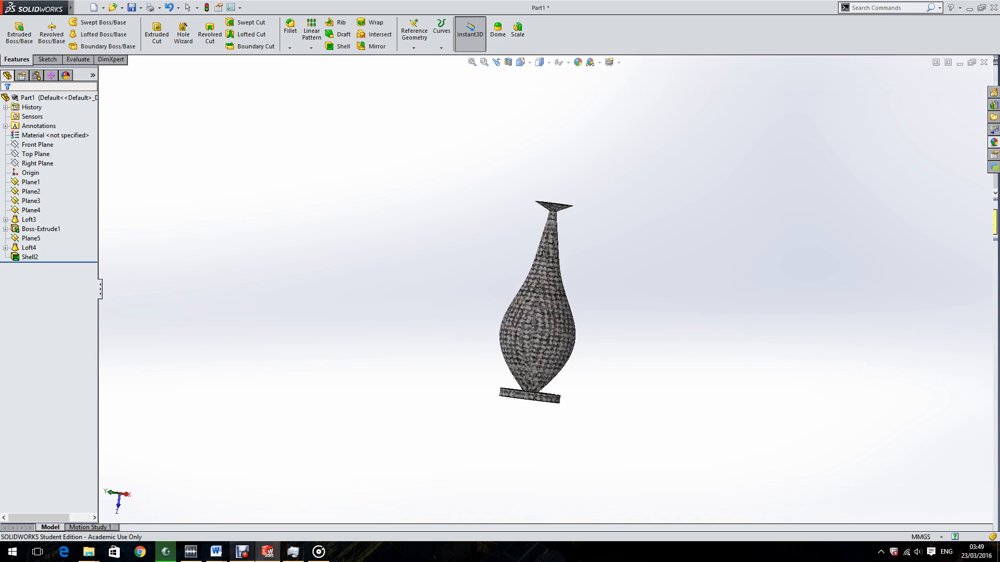